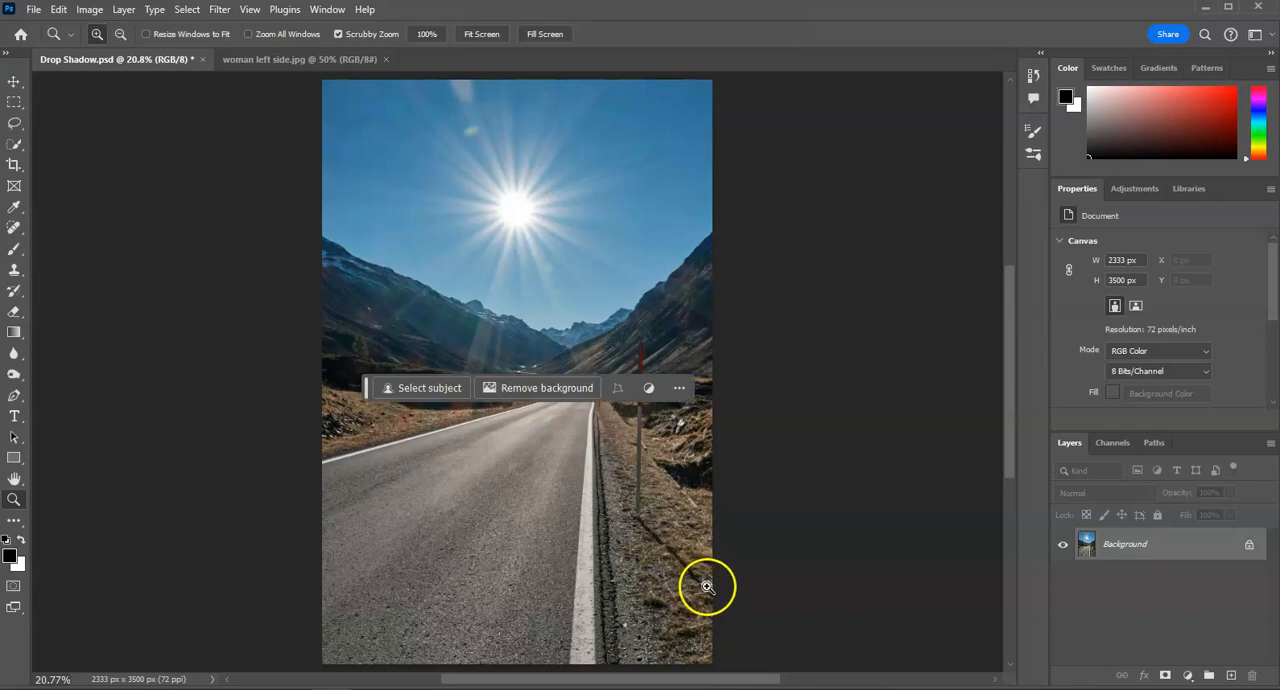
- Copy the selected woman from woman left side.jpg and paste her into Drop Shadow.psd
drag(670, 556, 576, 448)
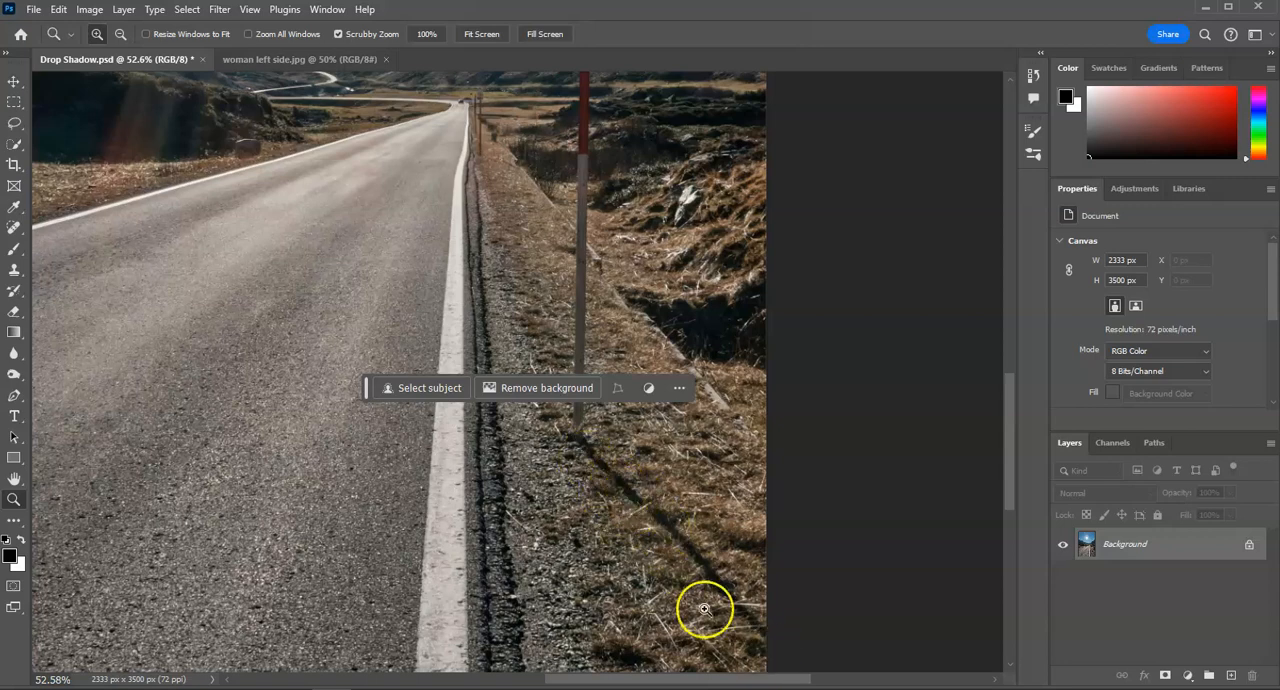
drag(530, 520, 466, 523)
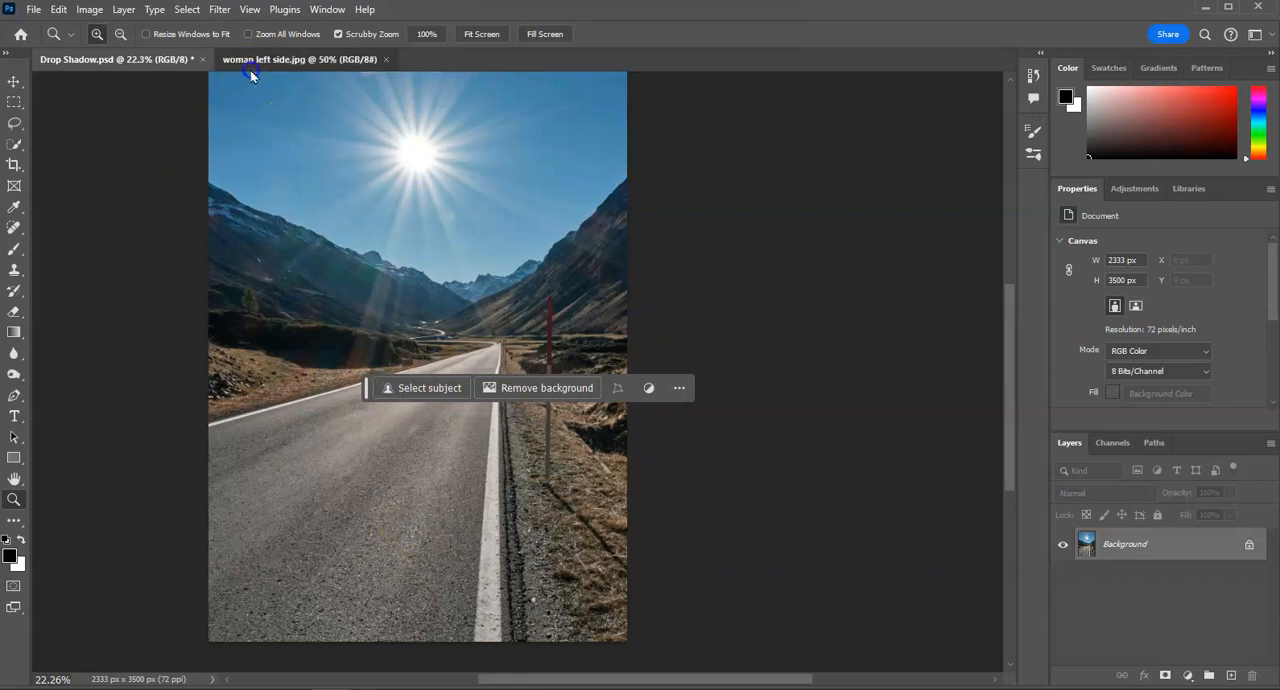
click(295, 59)
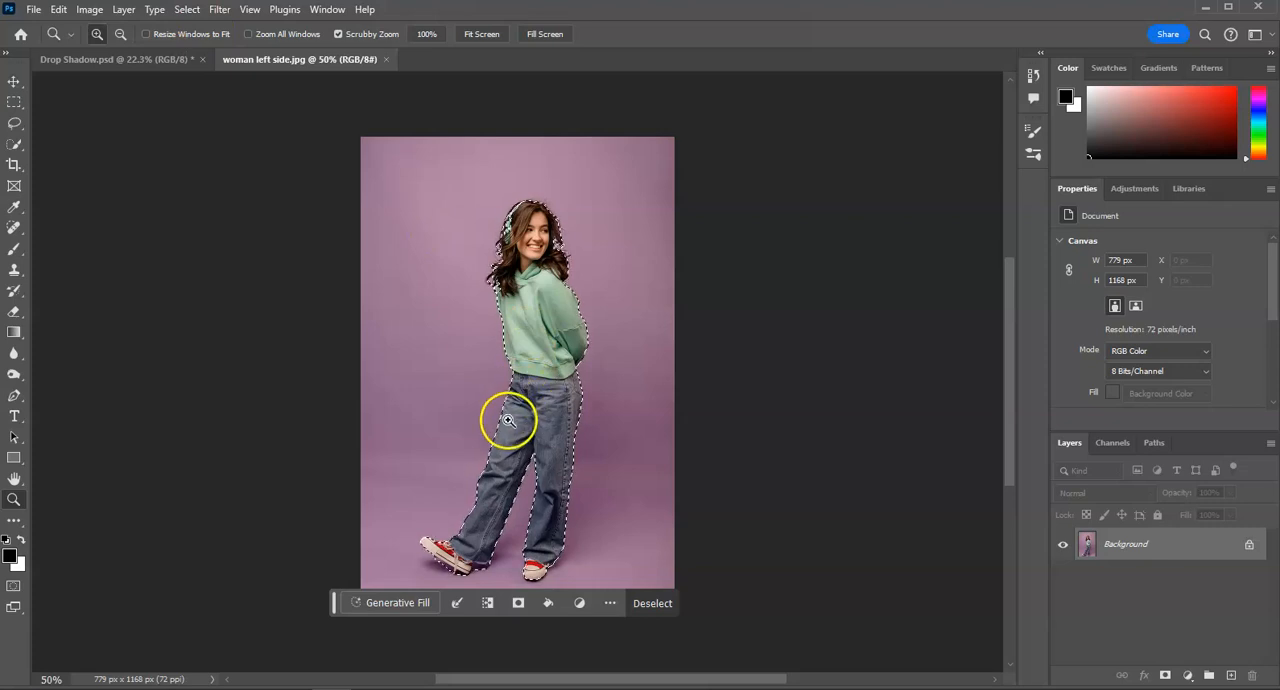
click(138, 62)
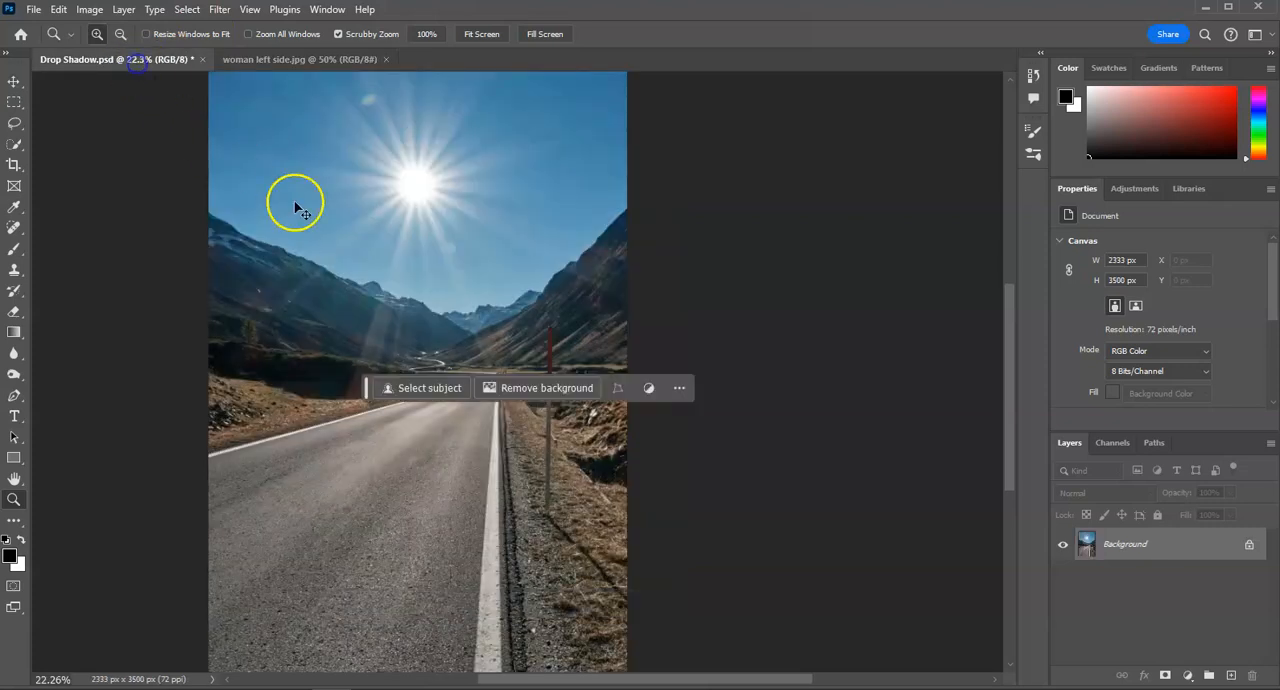
key(ctrl+v)
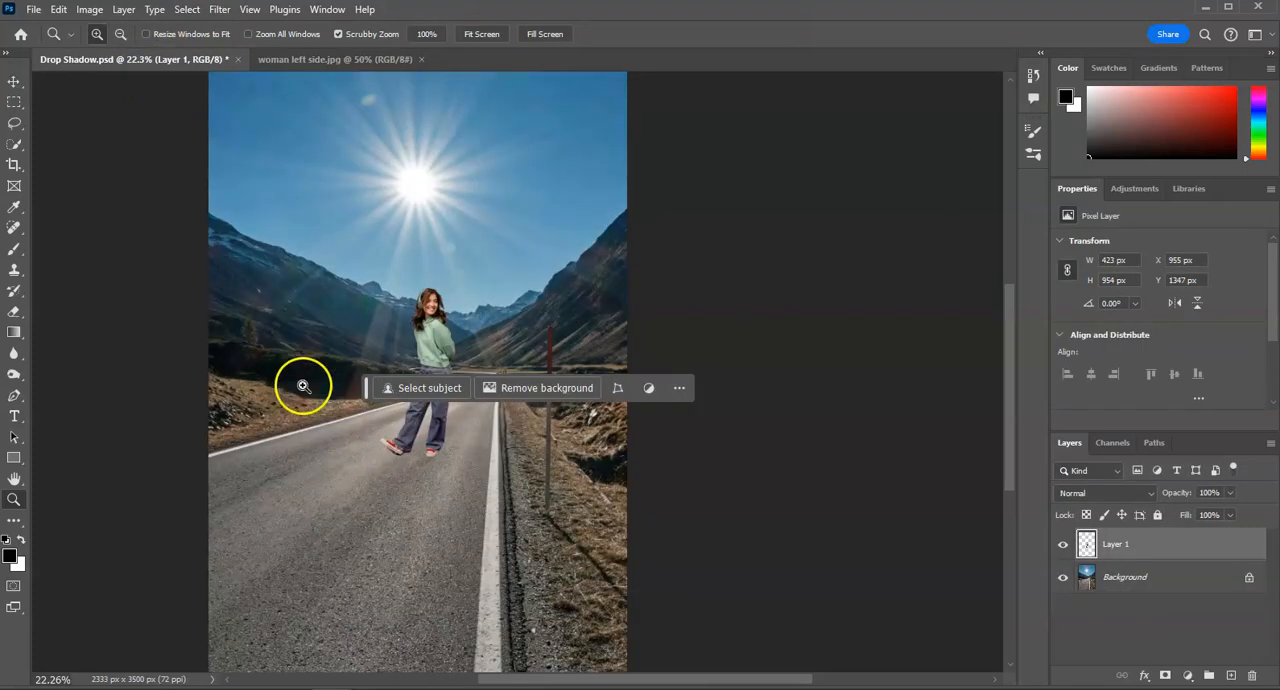
- Move the pasted woman down the road beside the white edge line, at about X 1113 px and Y 1643 px, and deselect her layer
click(14, 81)
drag(440, 440, 474, 453)
scroll(495, 495, down, 1)
click(514, 521)
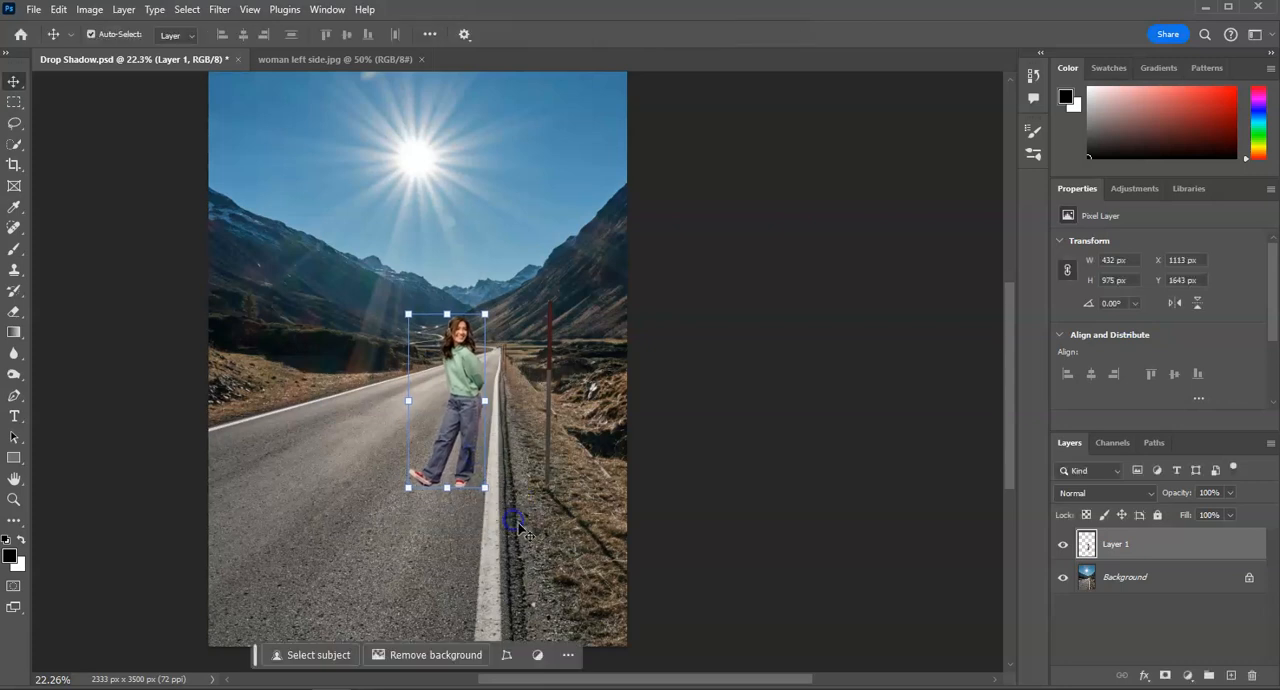
click(571, 566)
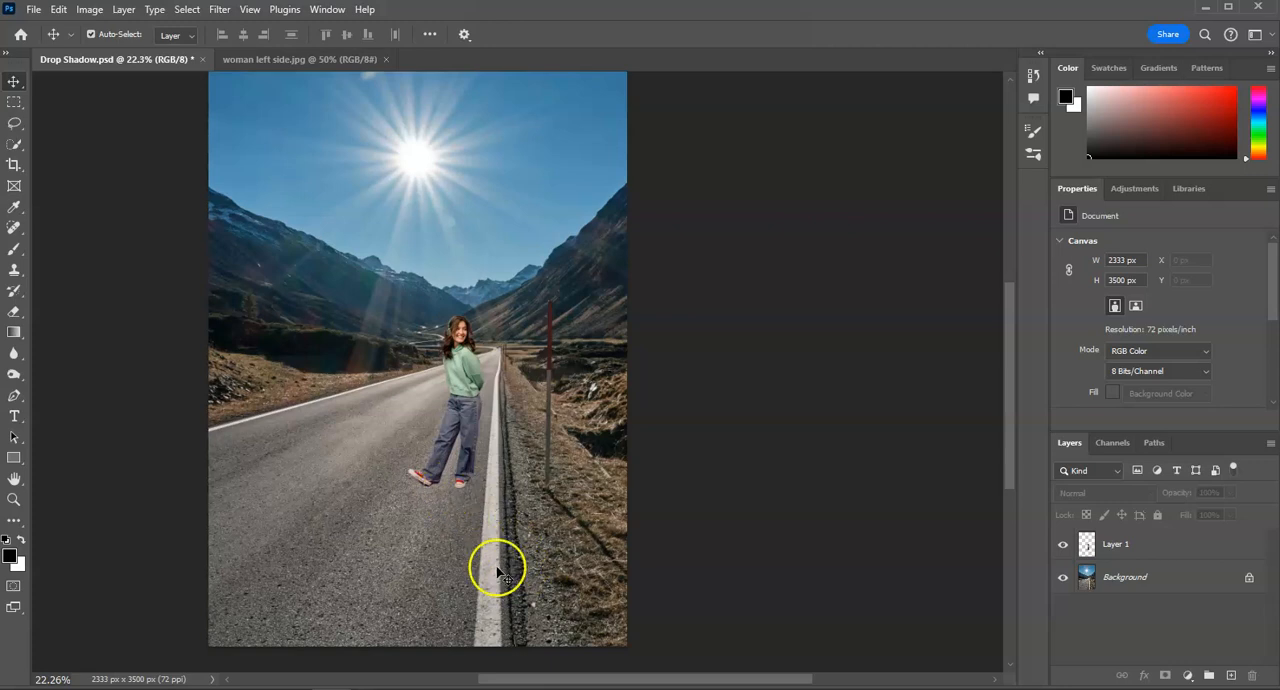
- Add a black Drop Shadow effect to the woman's layer with 100% opacity and distance, spread and size at 0
click(478, 390)
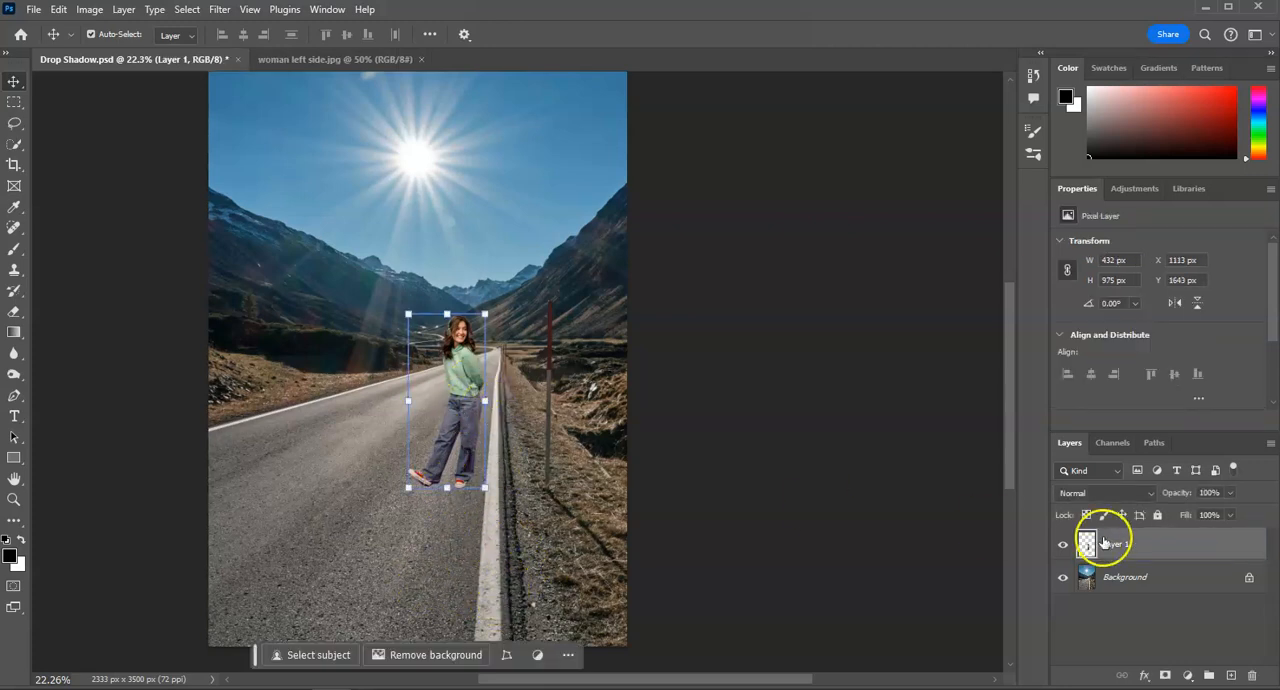
click(1145, 677)
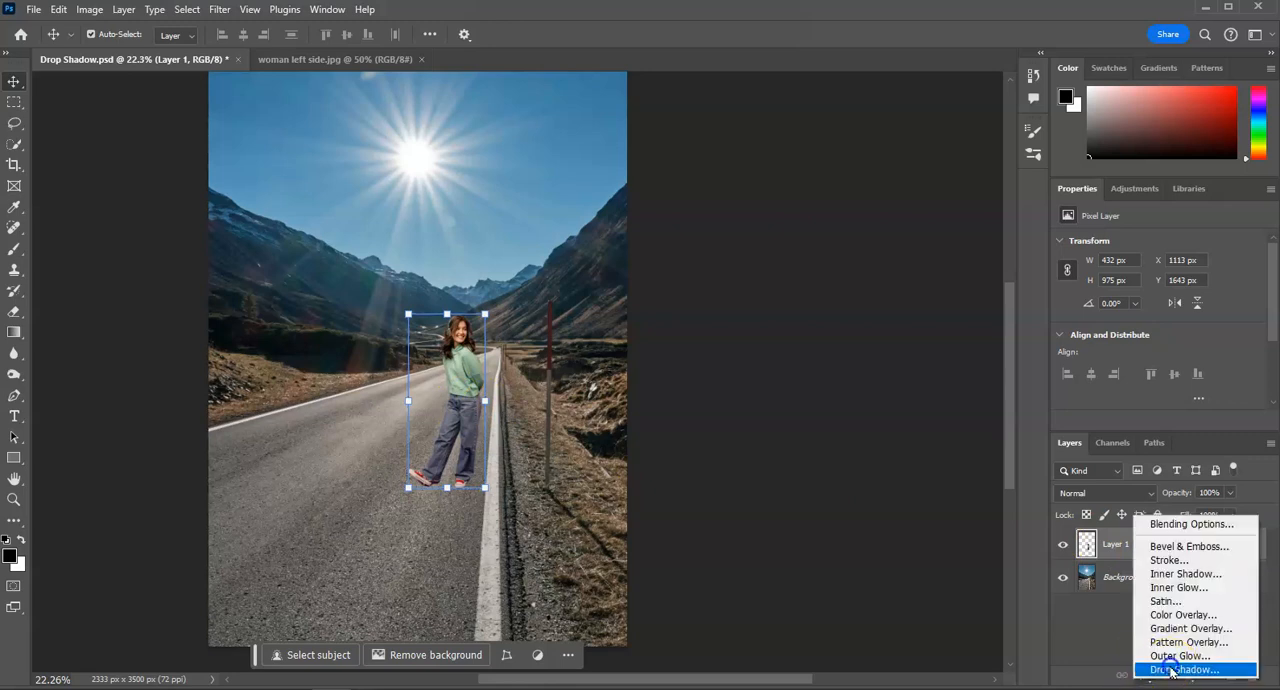
click(1172, 670)
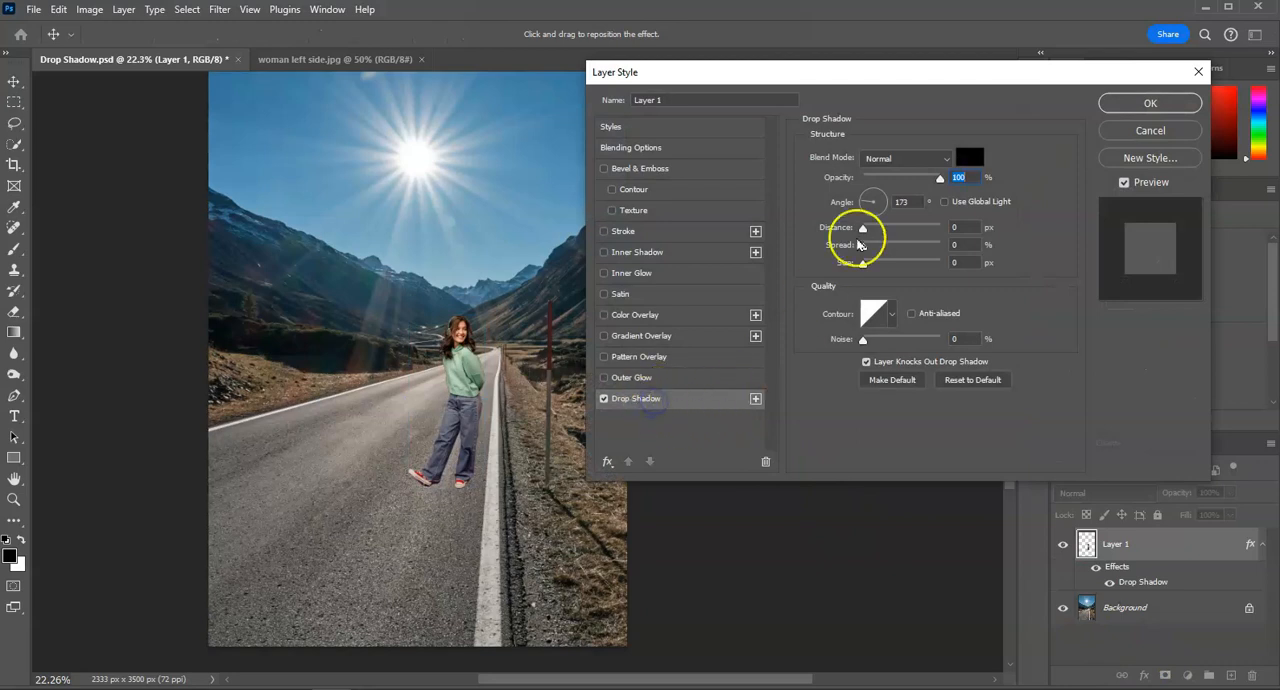
drag(864, 229, 850, 266)
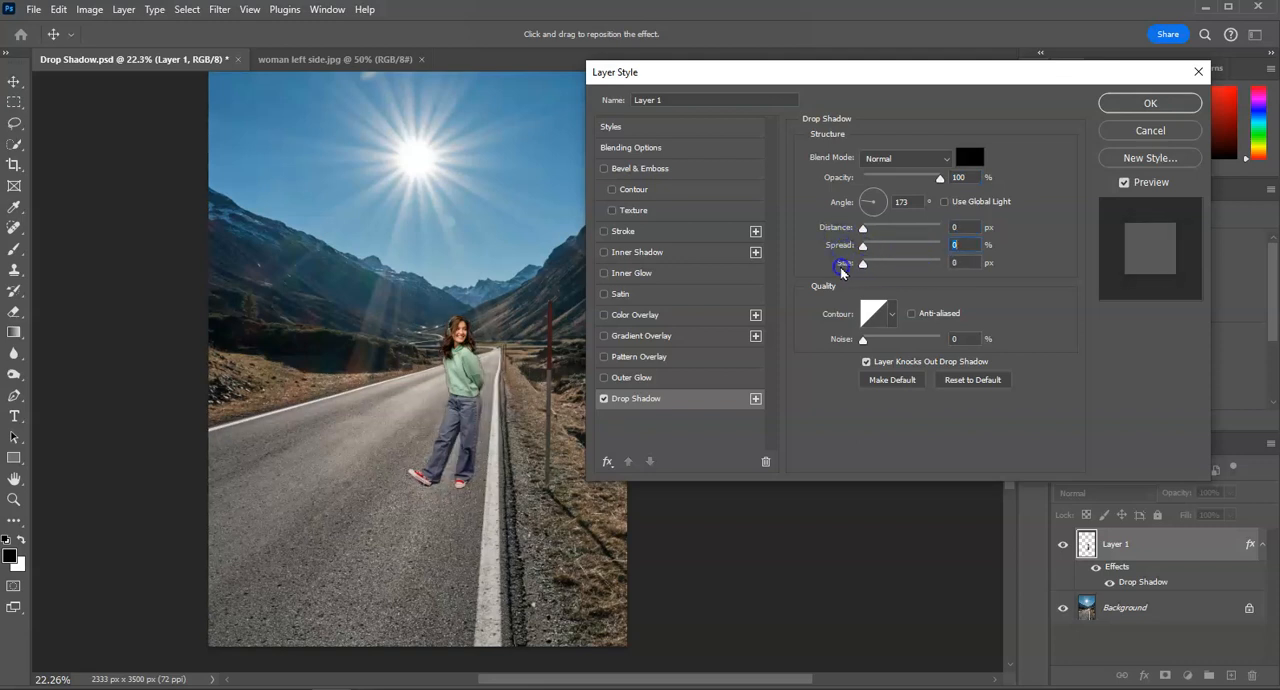
double_click(958, 177)
click(1146, 103)
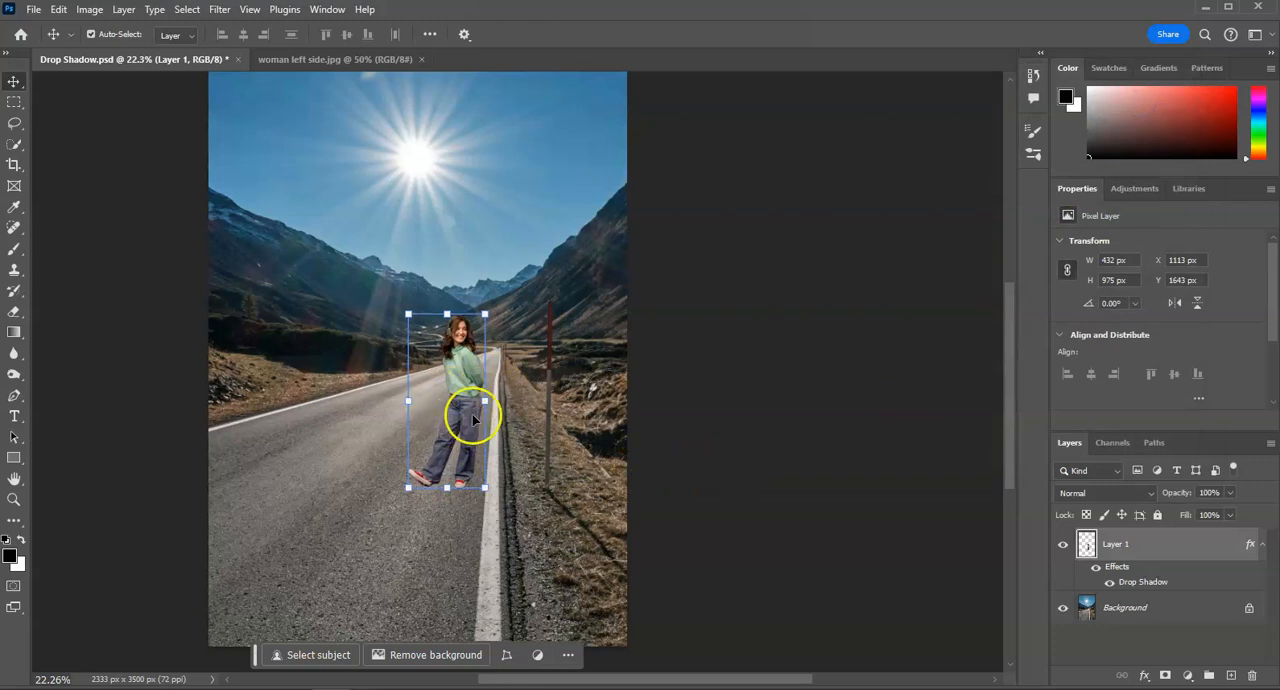
- Separate the woman's drop shadow effect onto its own layer
click(1062, 544)
click(1062, 544)
click(1062, 544)
click(1062, 544)
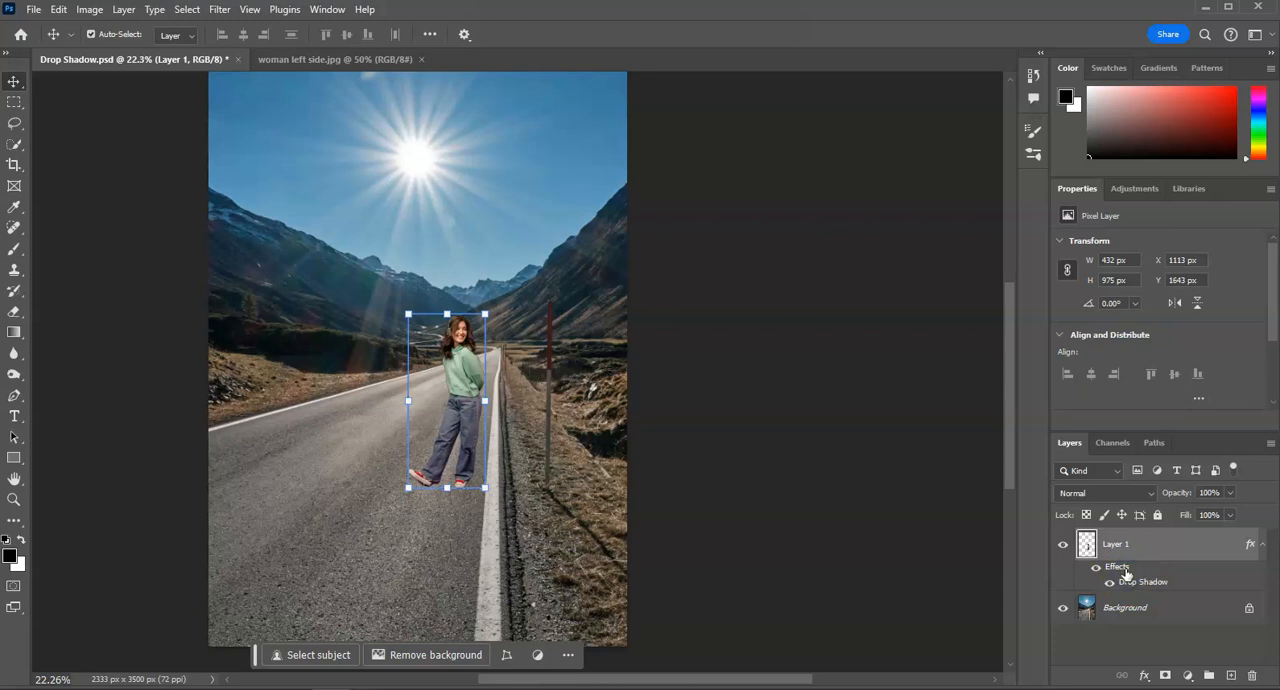
right_click(1126, 572)
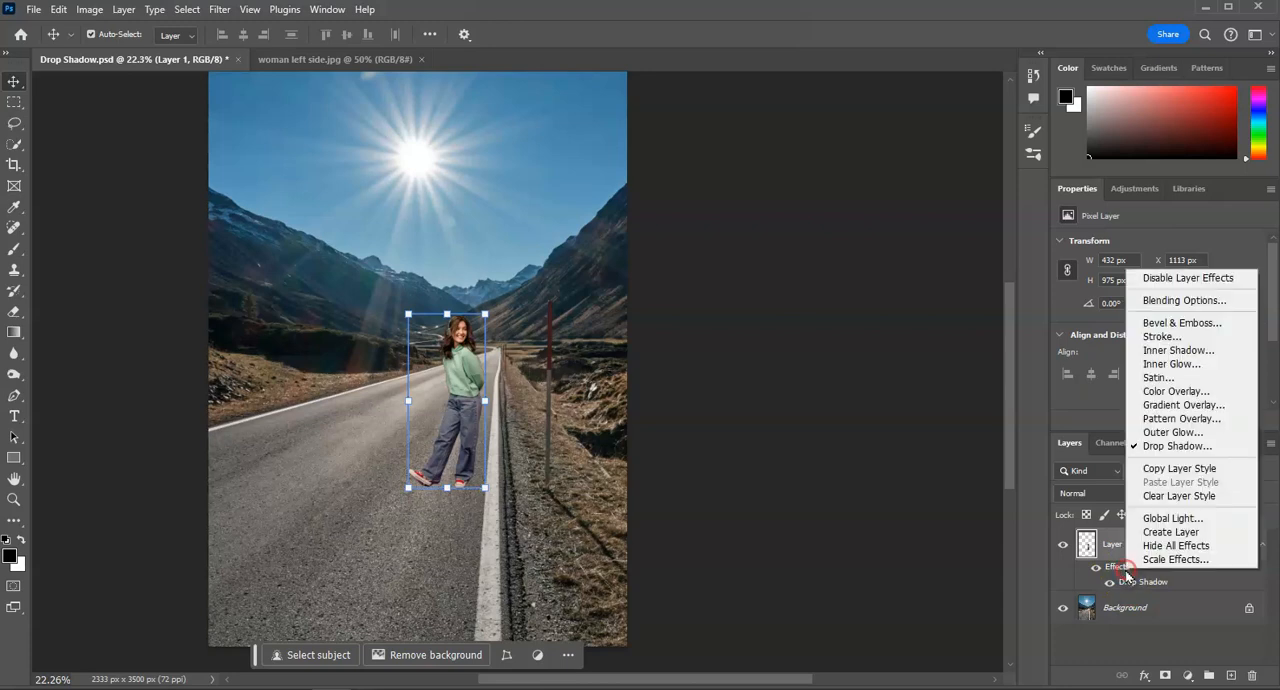
click(1170, 533)
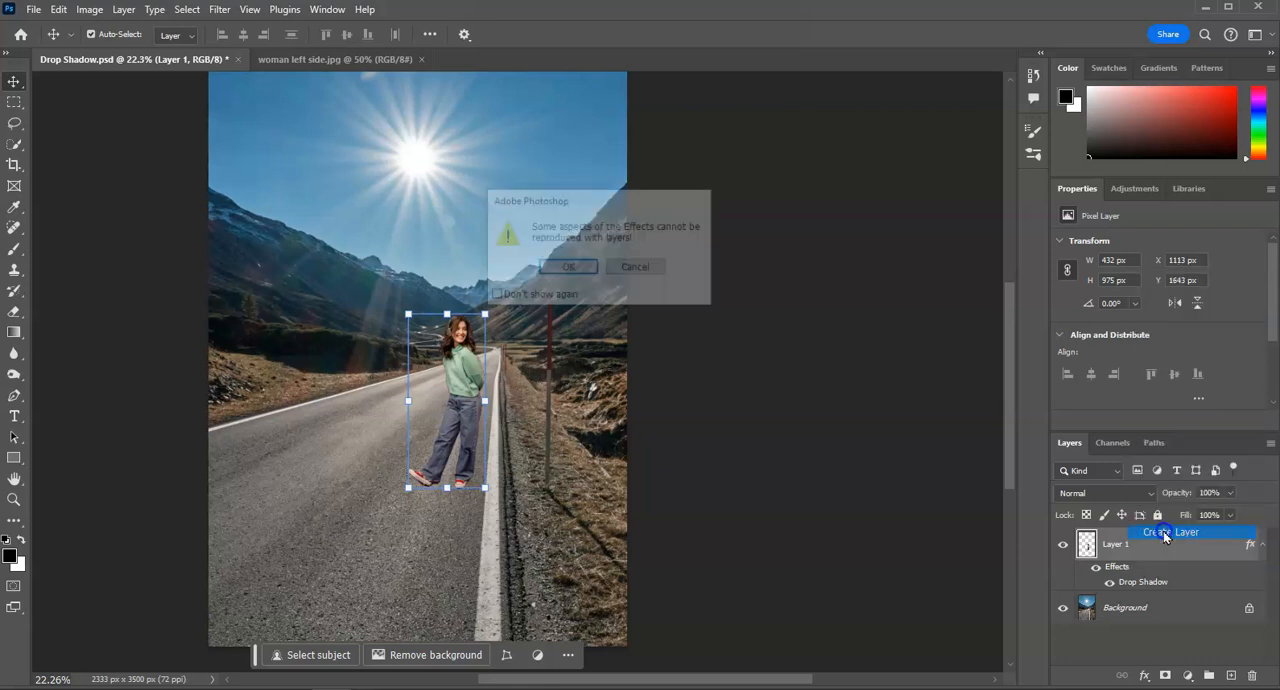
click(568, 268)
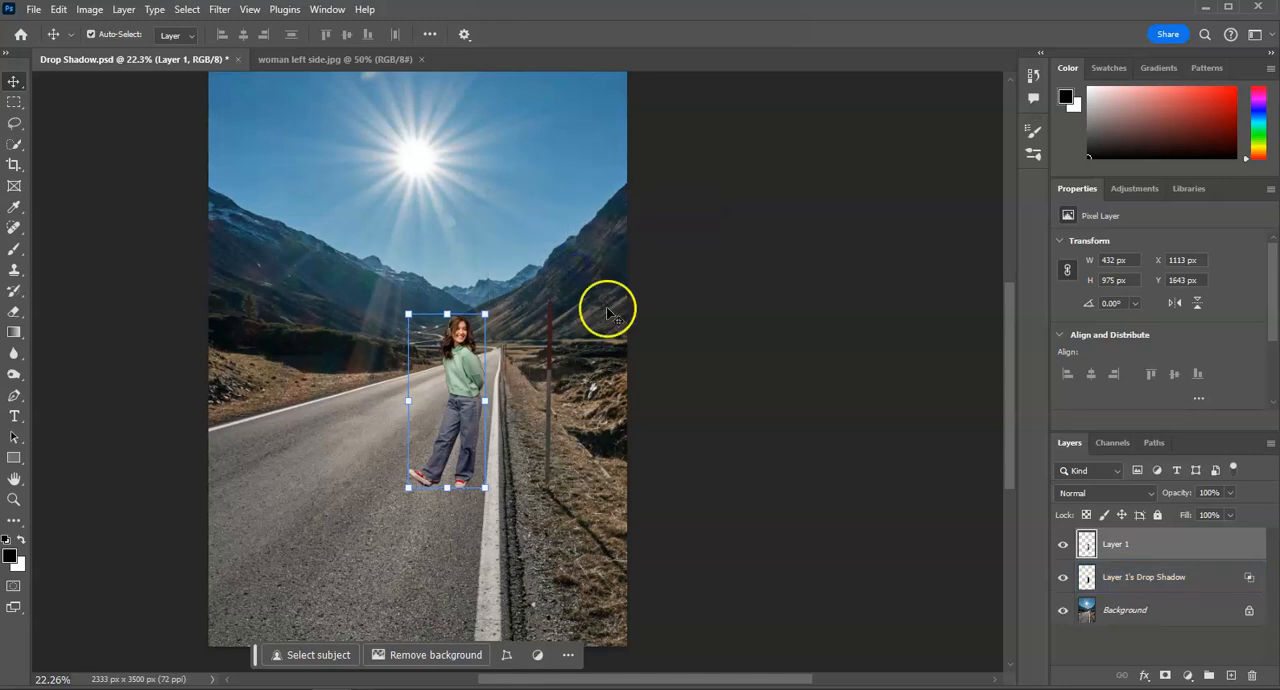
- Toggle the visibility of Layer 1 to inspect the separated shadow beneath the woman
click(1064, 545)
click(1064, 546)
click(1064, 546)
click(1064, 546)
click(1064, 546)
click(1064, 546)
- Flip the Layer 1's Drop Shadow layer vertically
click(1140, 582)
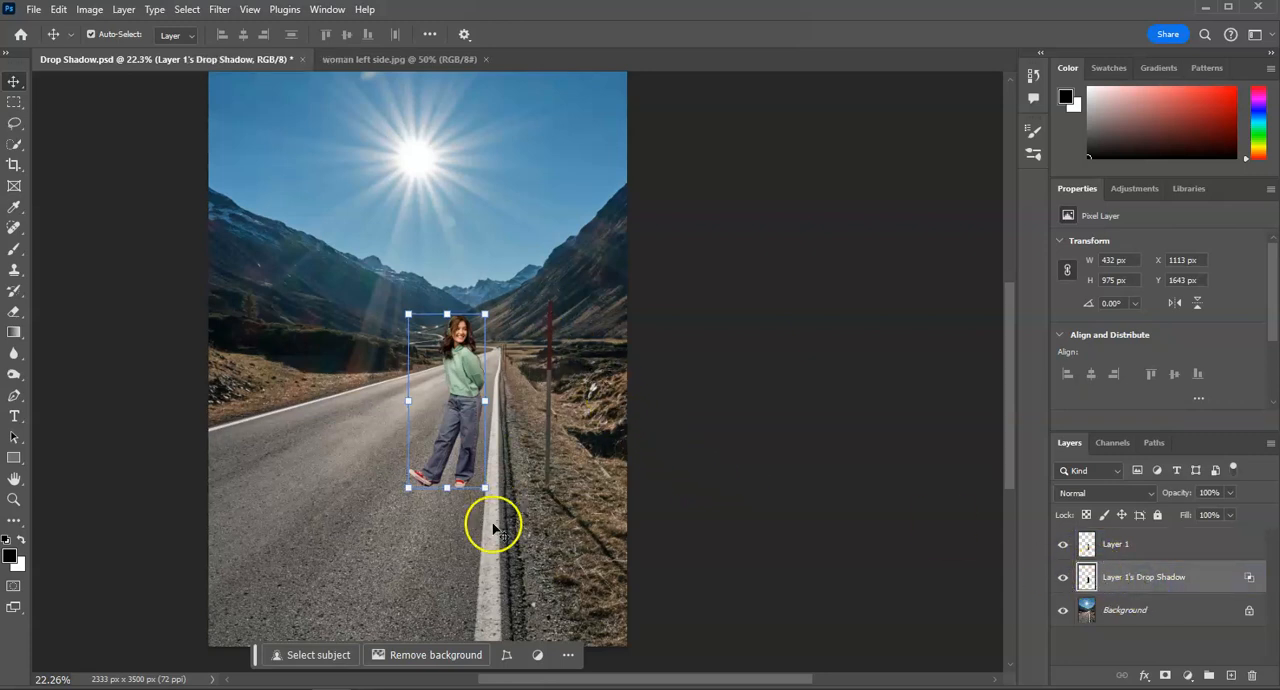
click(1147, 587)
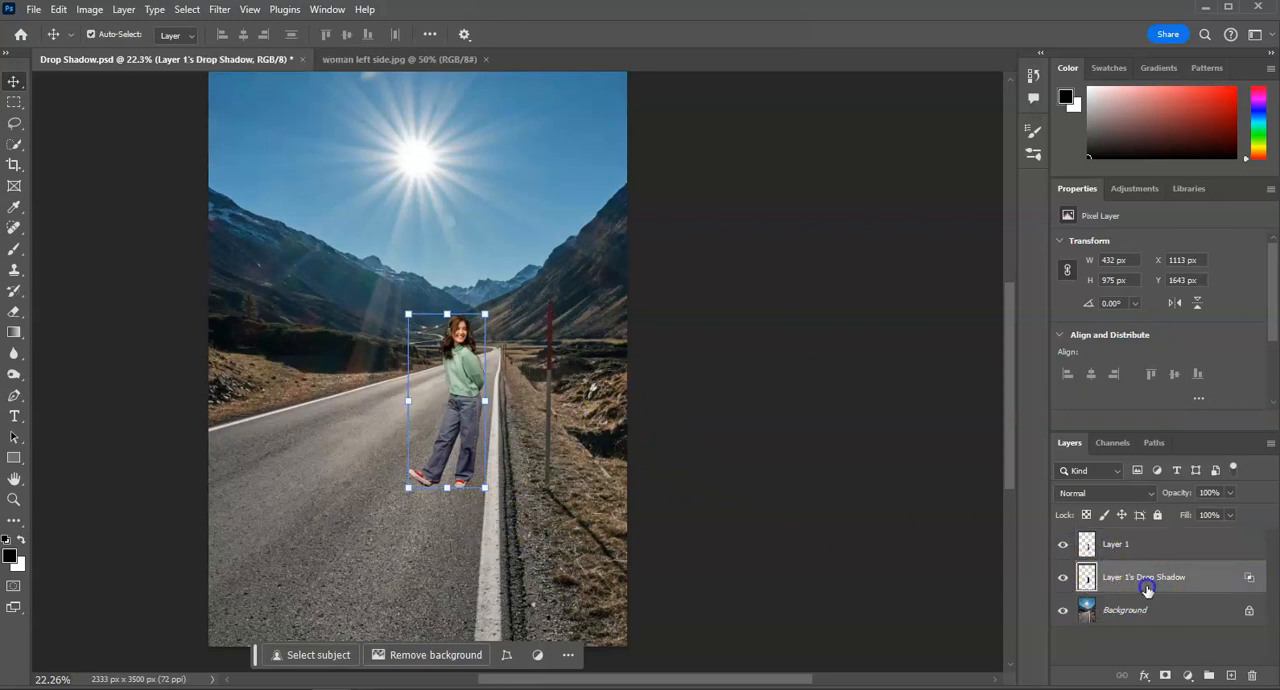
click(1198, 304)
click(1198, 304)
click(58, 9)
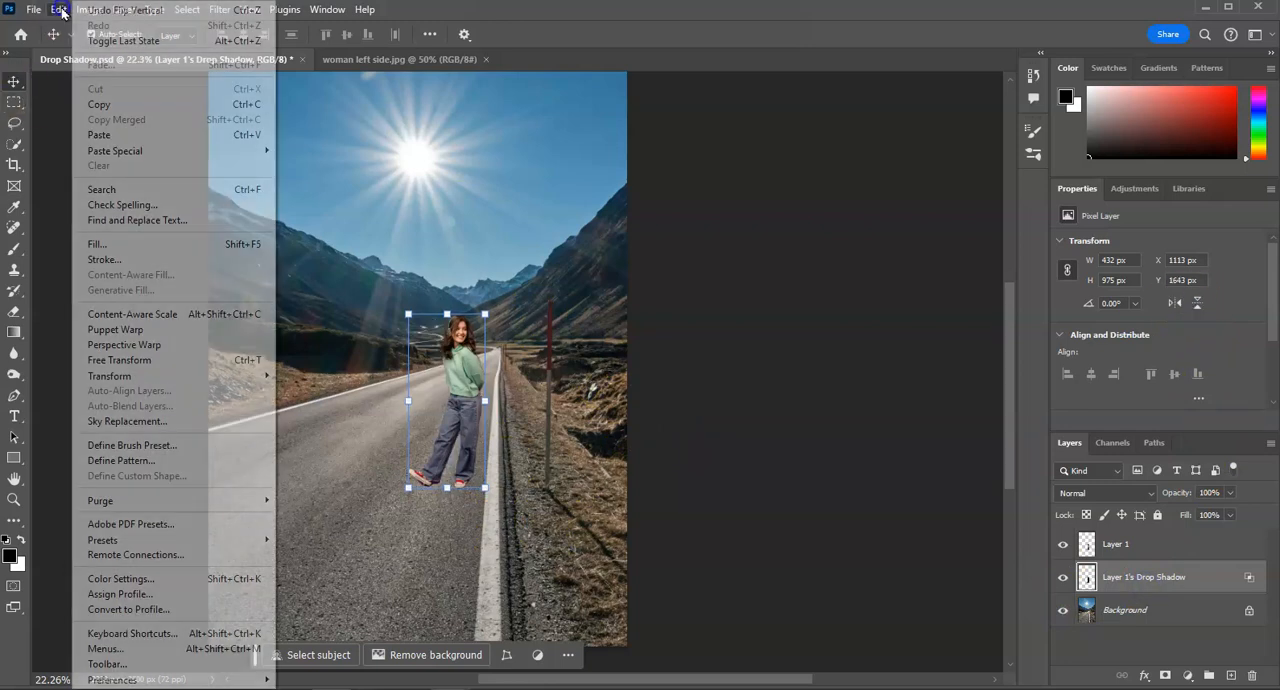
click(147, 375)
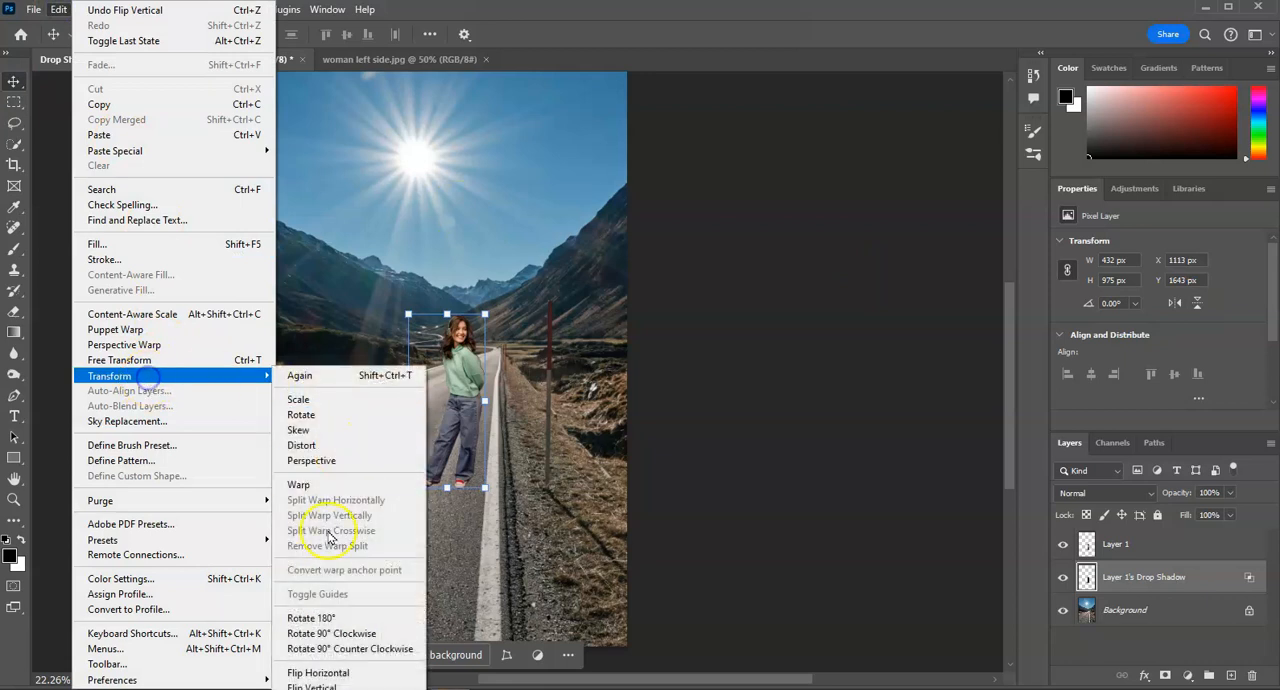
click(315, 683)
- Move the flipped shadow straight down to meet the woman's feet, at about Y 2580 px, and deselect it
drag(428, 330, 433, 500)
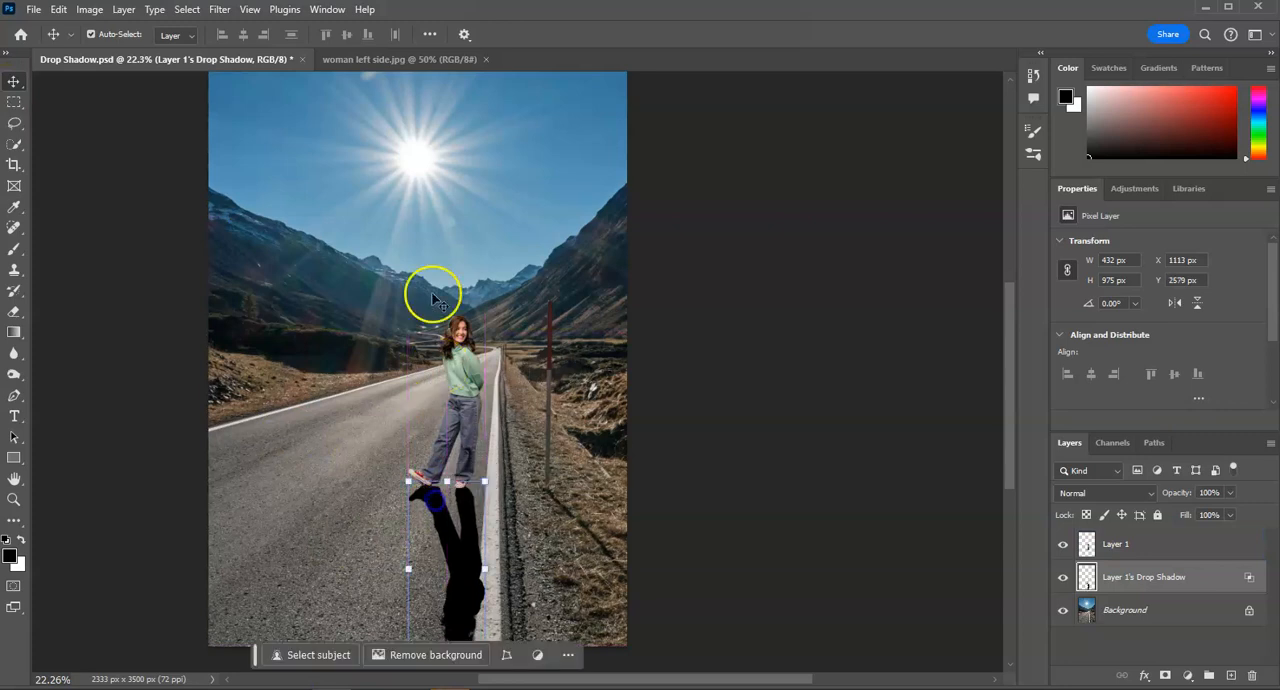
scroll(470, 455, down, 2)
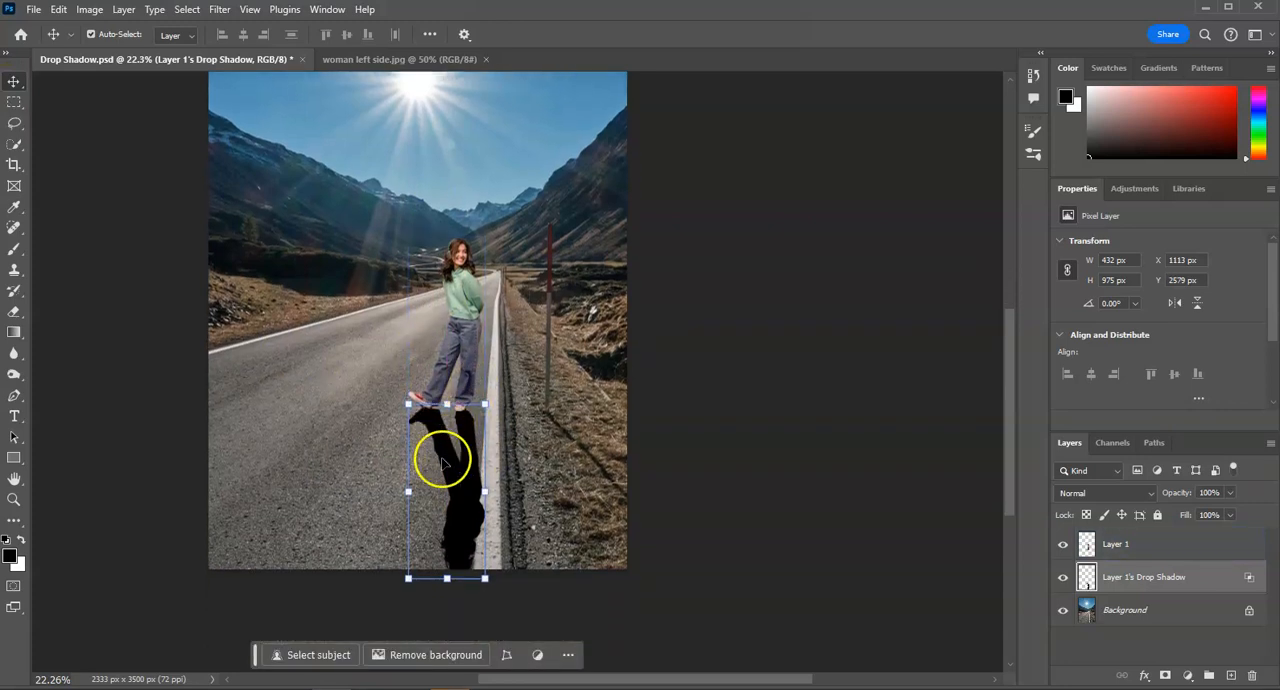
drag(456, 510, 461, 467)
click(742, 541)
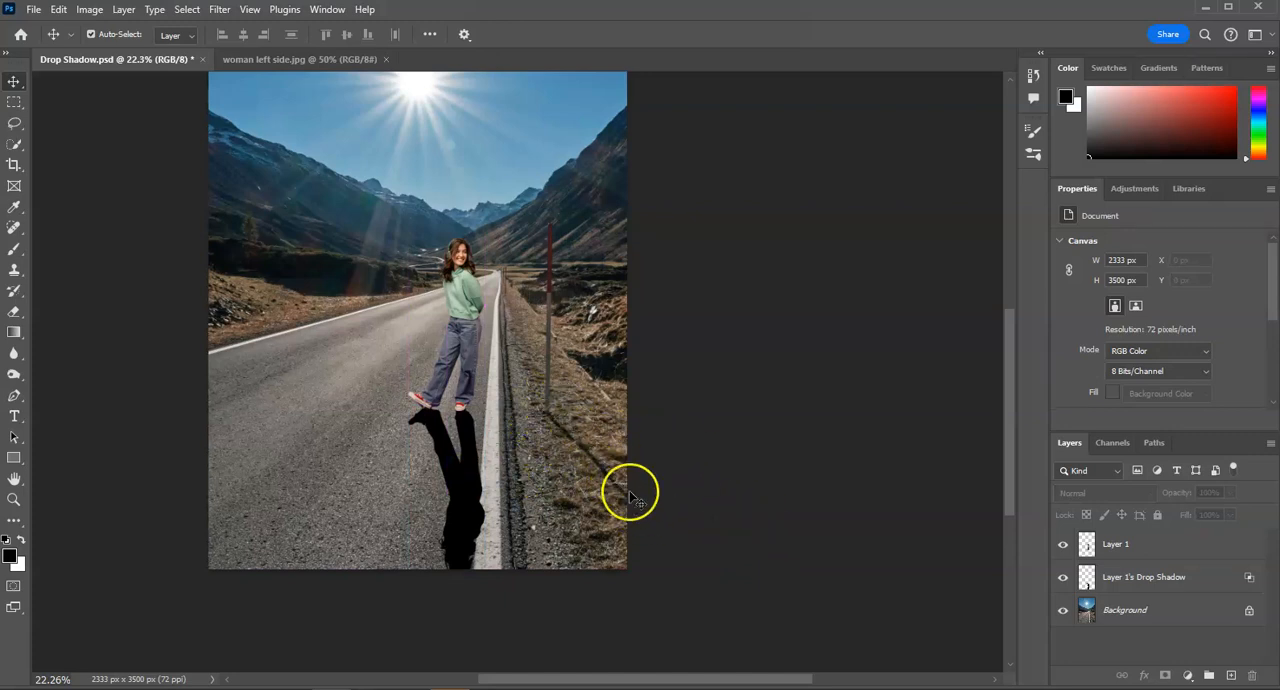
- Skew the shadow horizontally by about 27 degrees so it slants toward the roadside like the pole's shadow
click(457, 390)
click(460, 518)
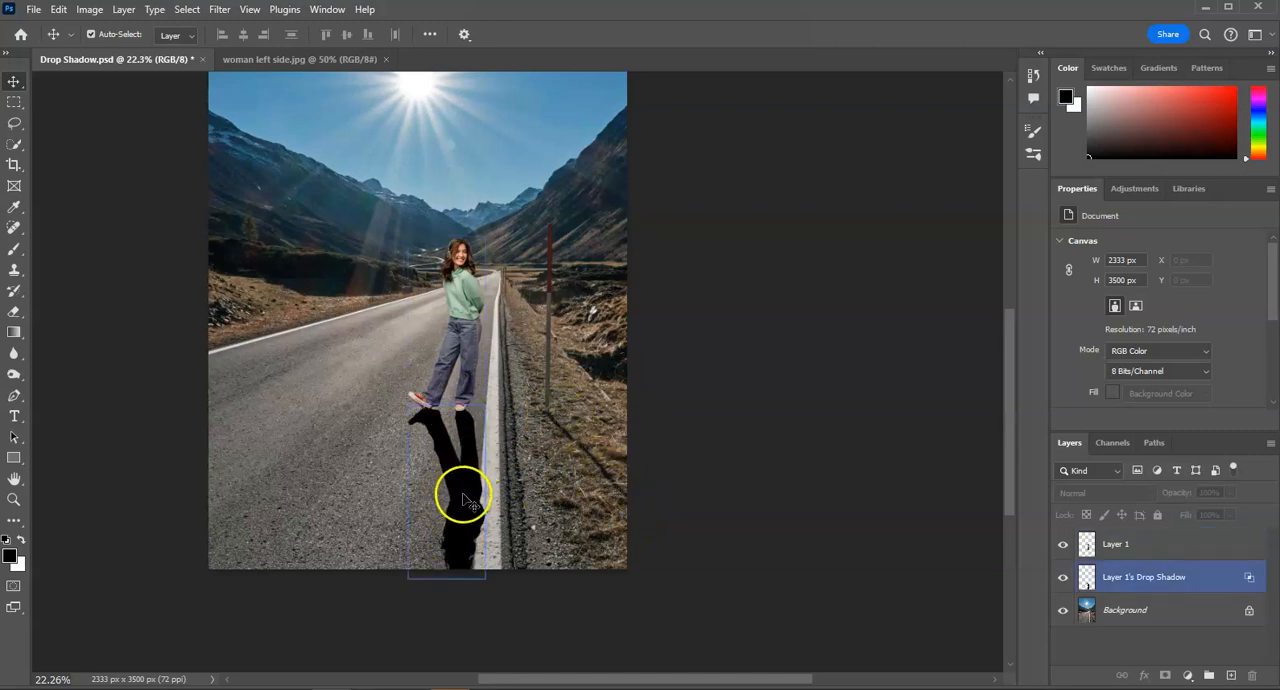
click(462, 497)
right_click(462, 483)
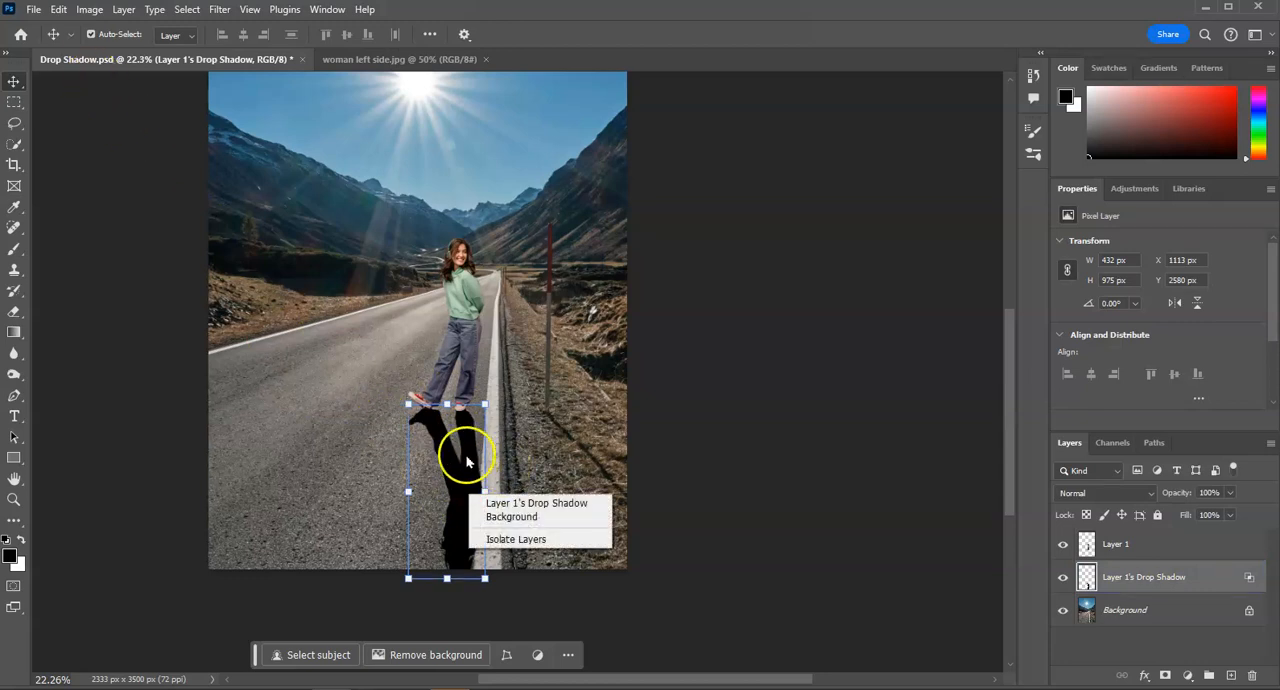
click(58, 9)
click(58, 9)
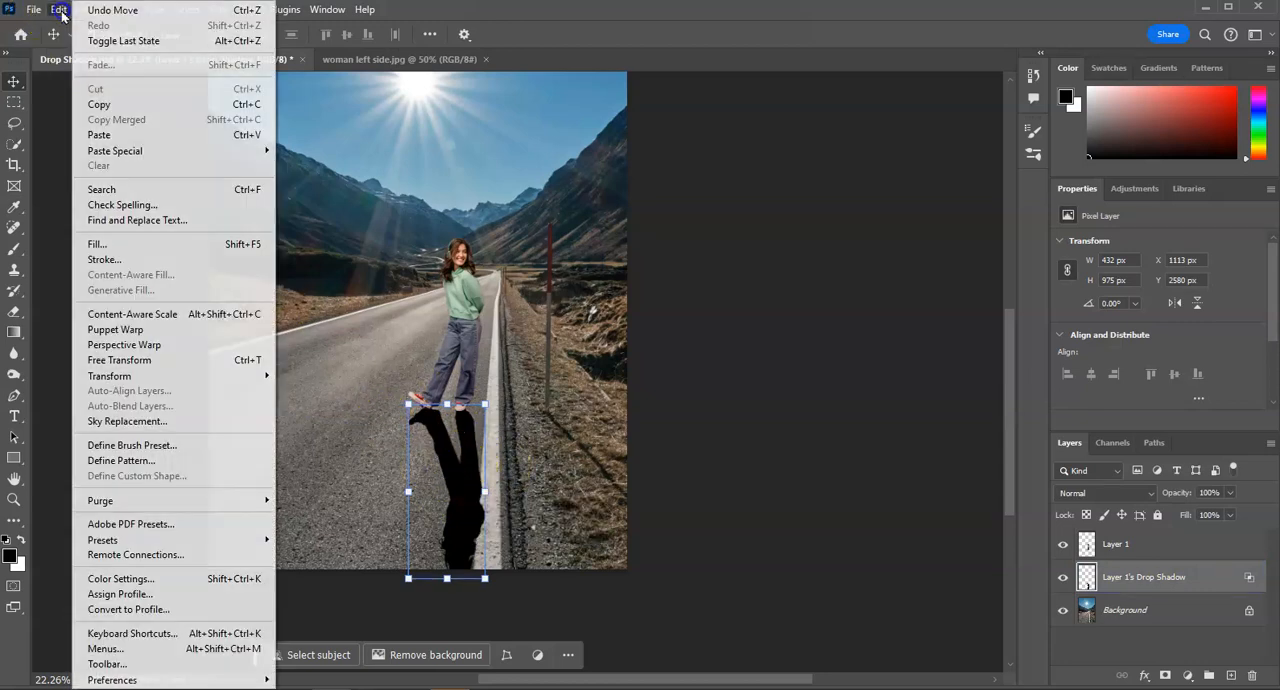
mouse_move(152, 376)
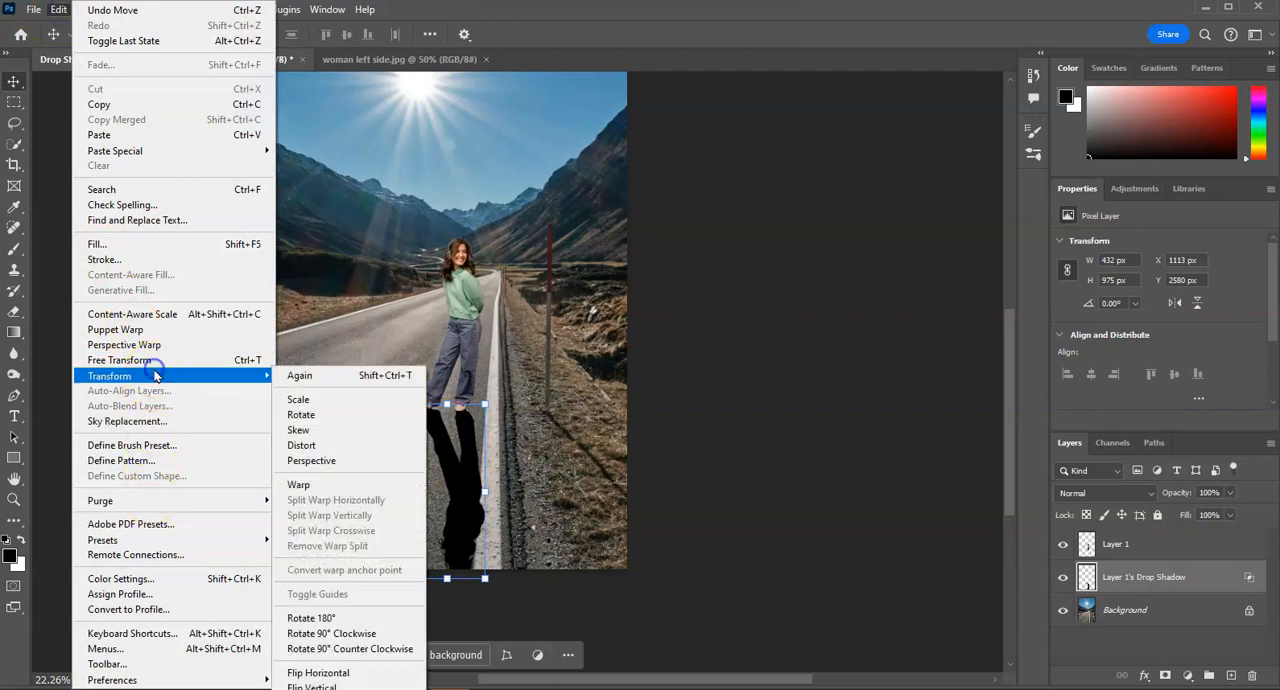
click(324, 430)
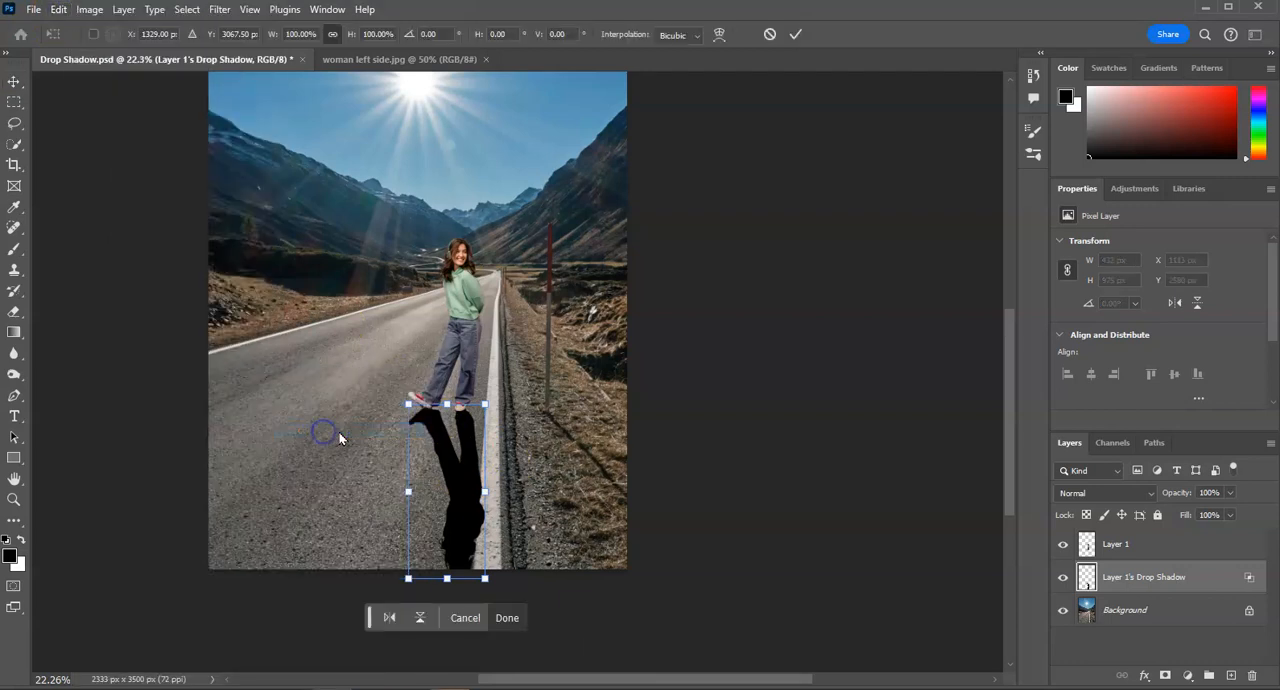
drag(447, 580, 533, 579)
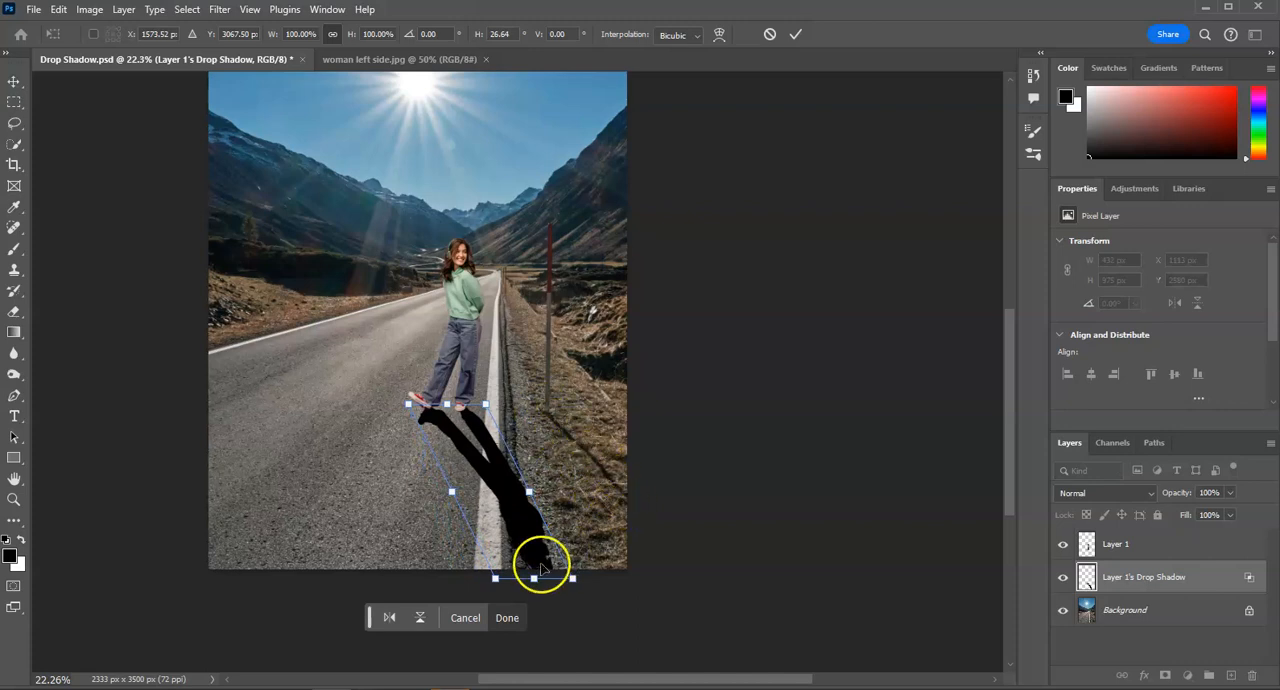
mouse_move(534, 580)
mouse_down()
mouse_move(506, 580)
mouse_move(553, 580)
mouse_move(491, 580)
mouse_move(569, 580)
mouse_move(526, 580)
mouse_move(555, 580)
mouse_move(538, 598)
mouse_up()
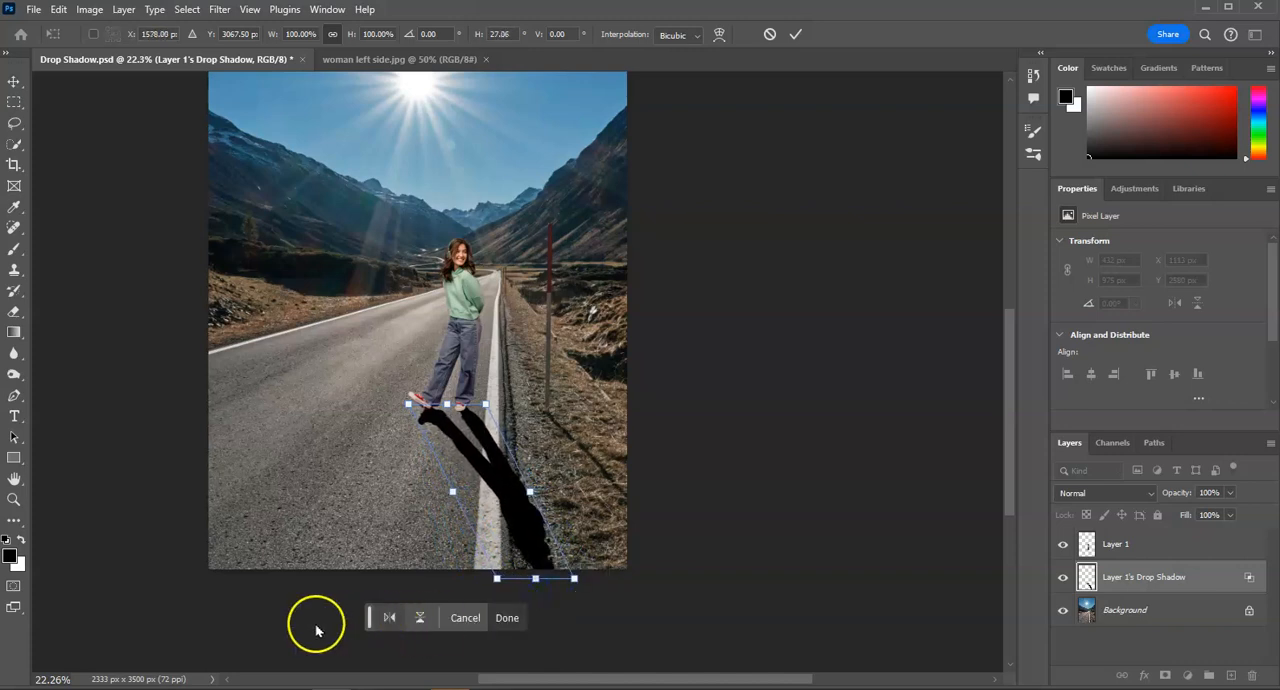
click(507, 618)
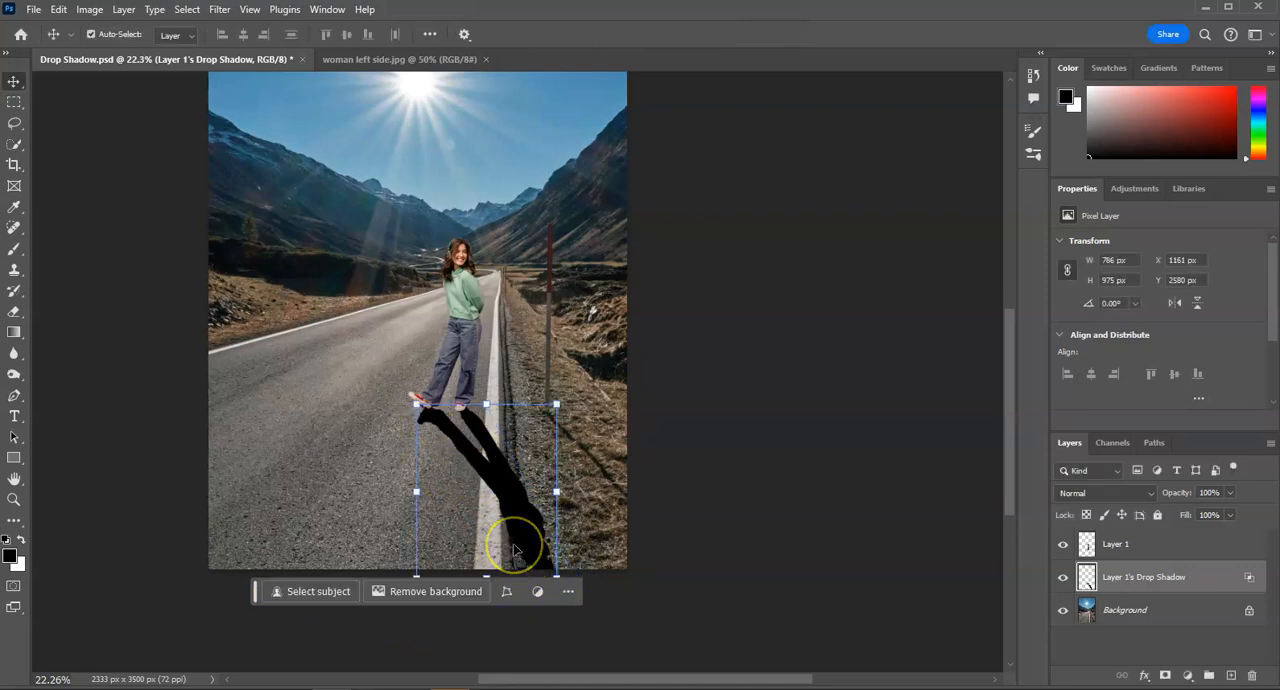
right_click(494, 515)
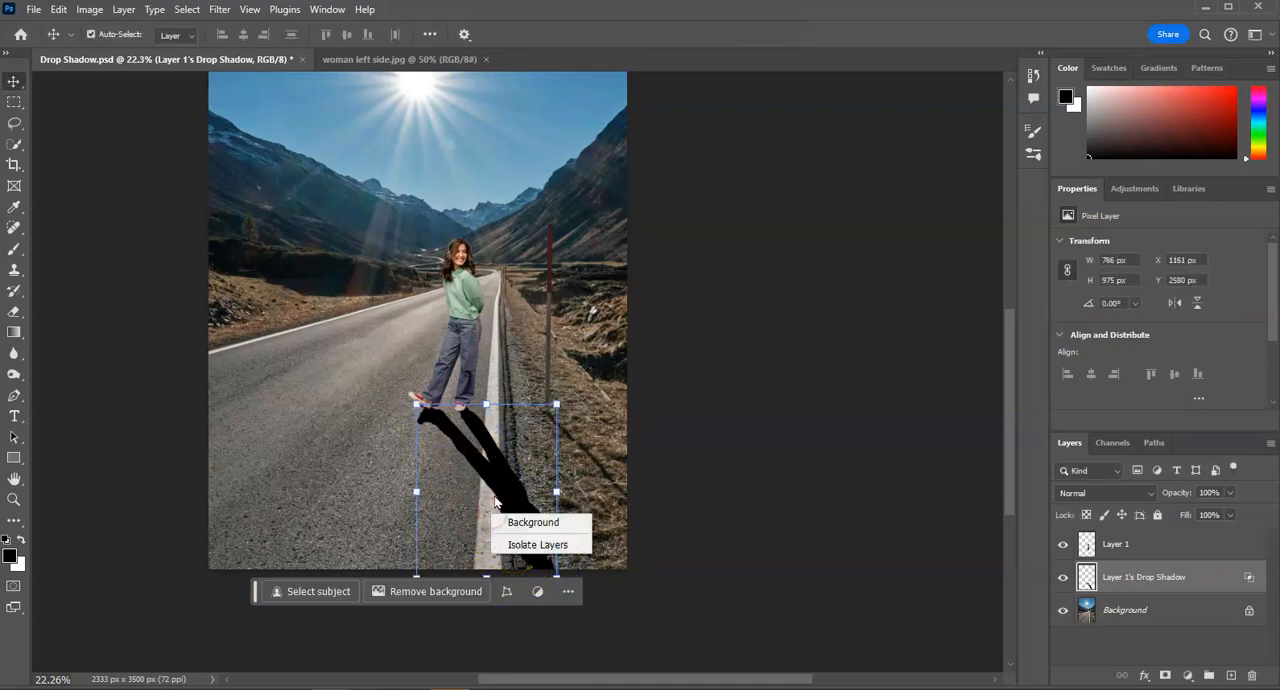
right_click(502, 490)
click(57, 10)
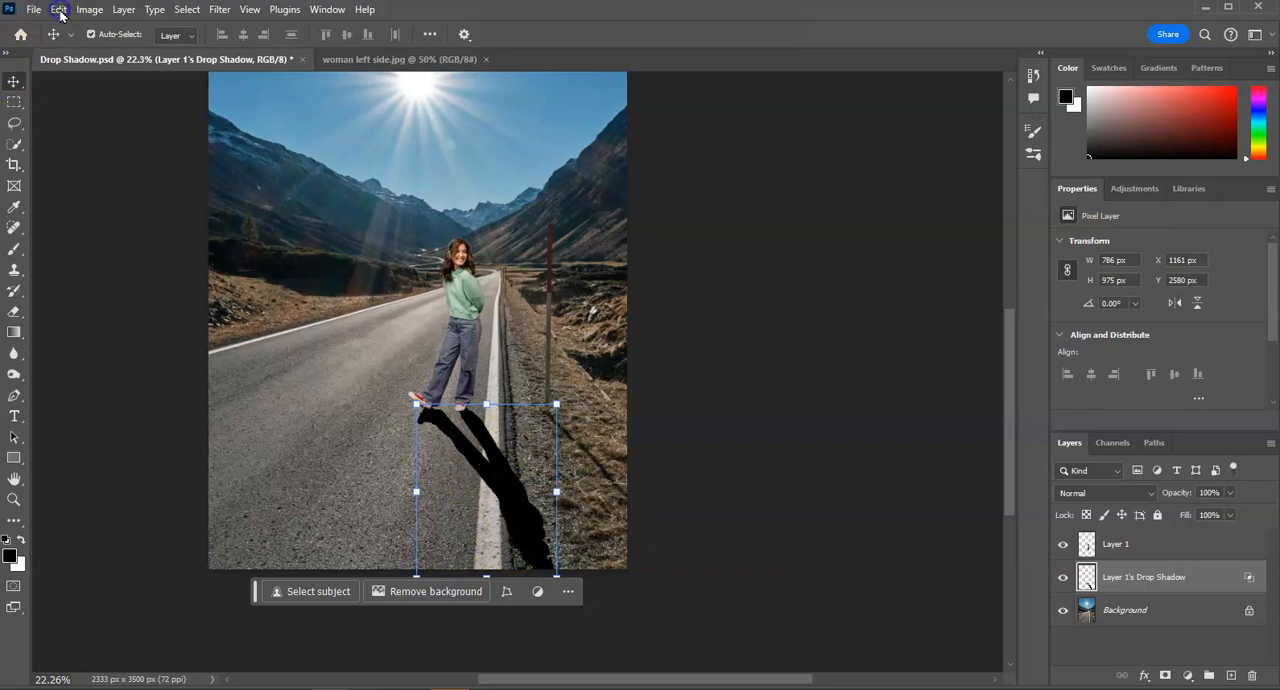
click(57, 10)
mouse_move(152, 378)
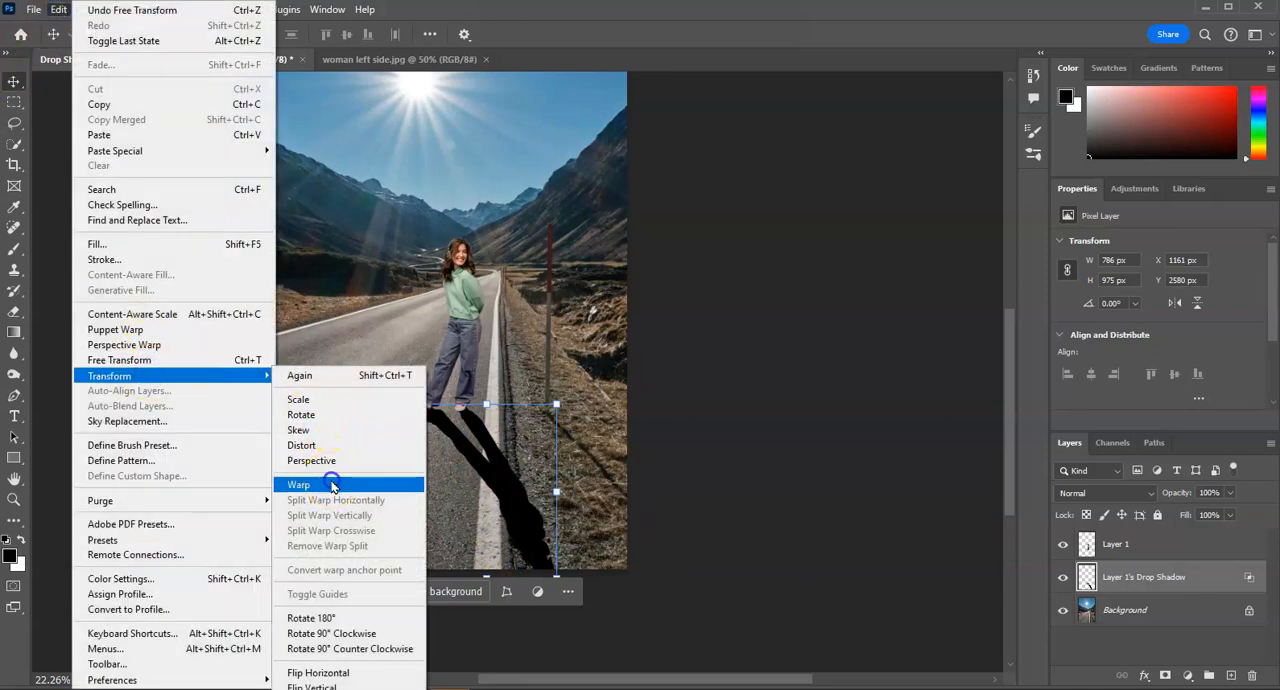
click(333, 485)
drag(494, 493, 523, 492)
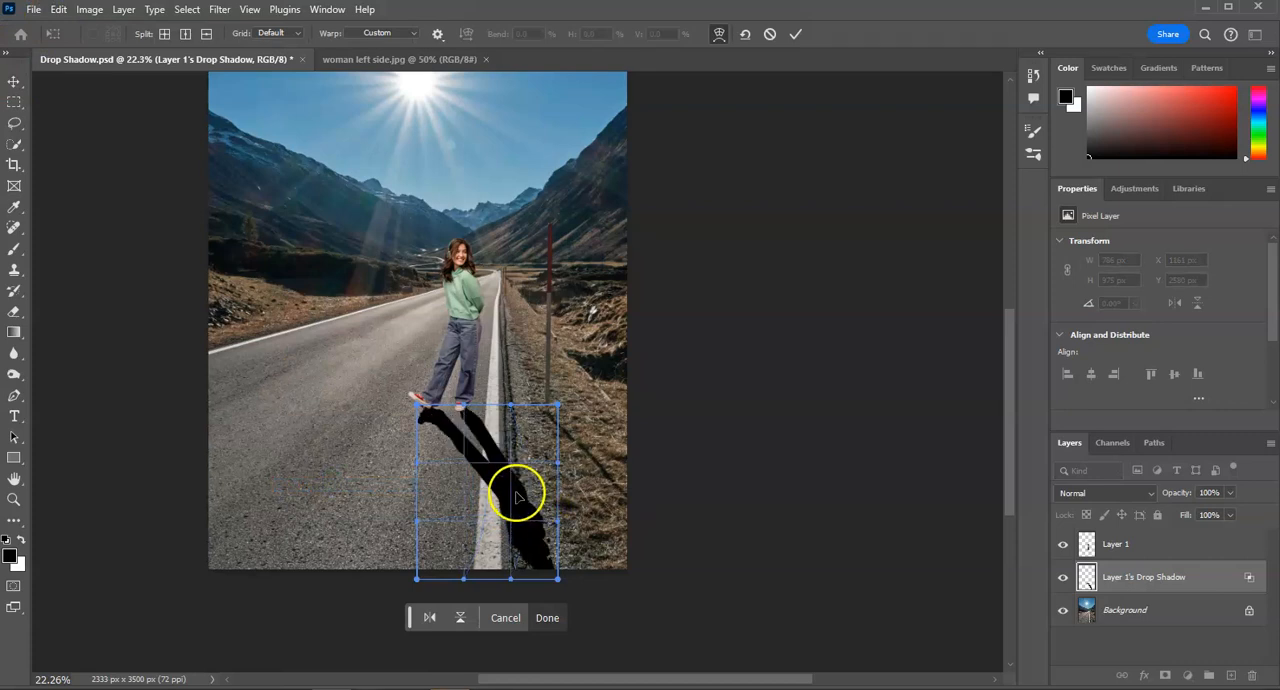
click(547, 617)
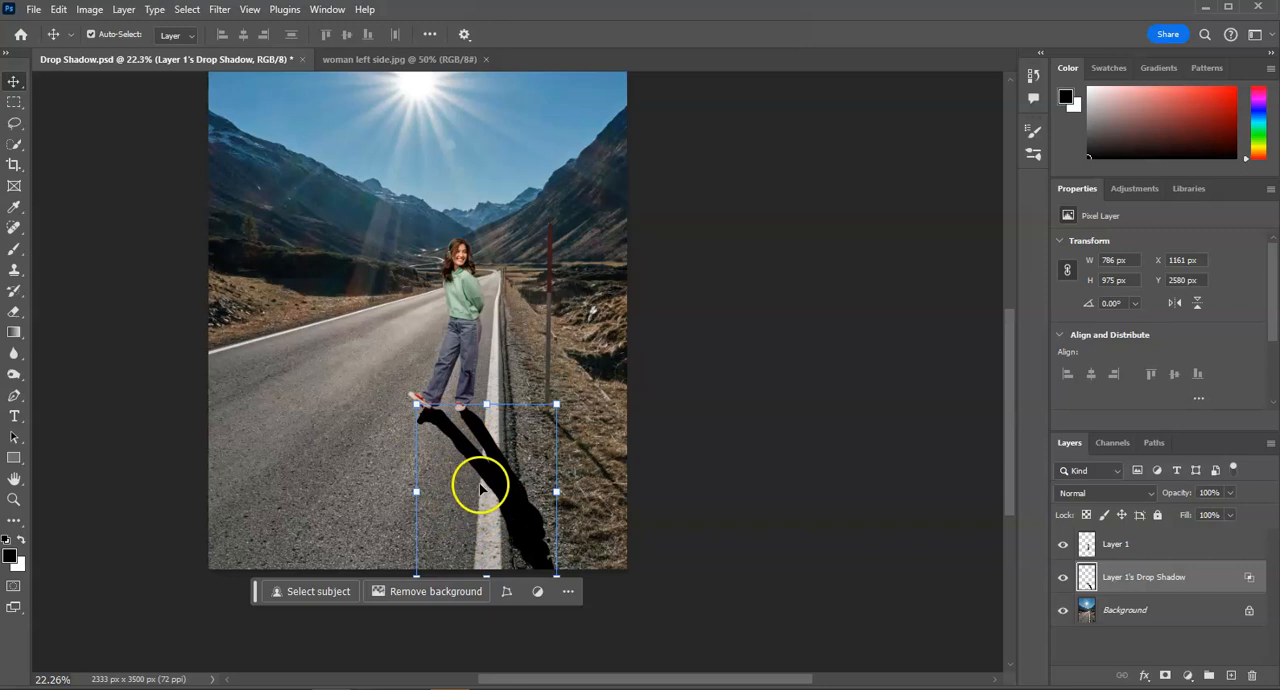
- Apply a Field Blur of 29 px to the drop shadow layer, with its pin on the asphalt beside the shadow
click(222, 12)
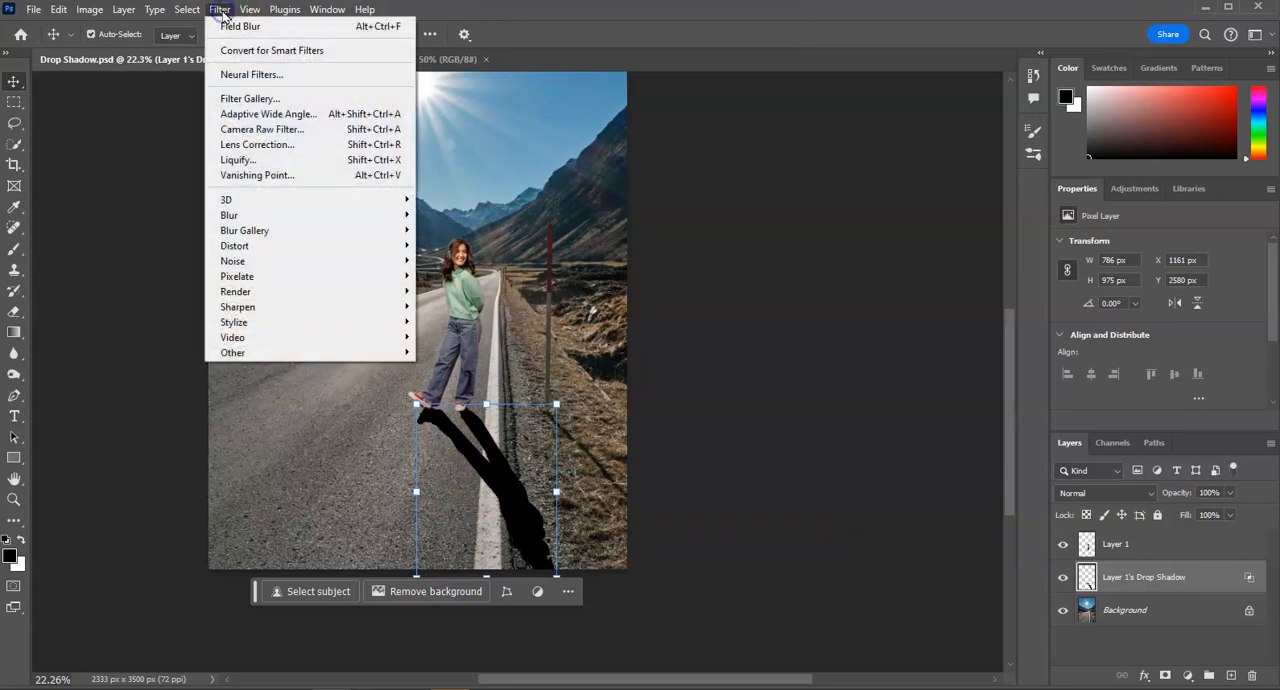
mouse_move(240, 233)
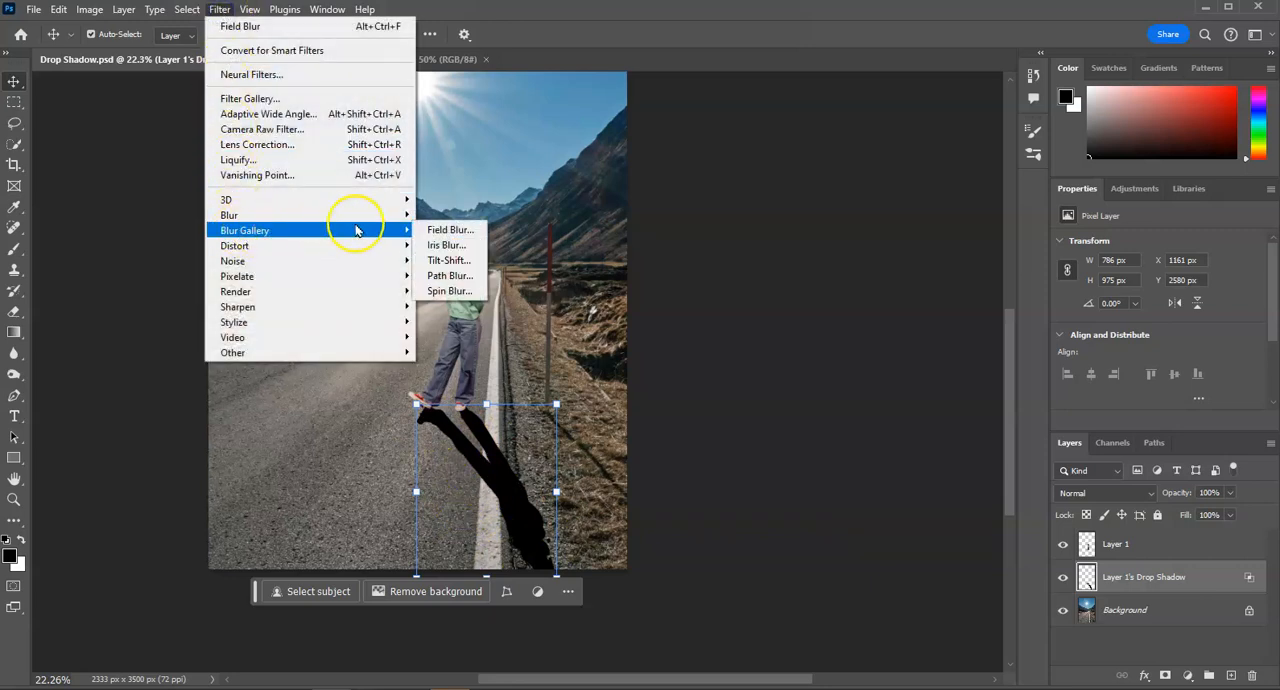
click(454, 231)
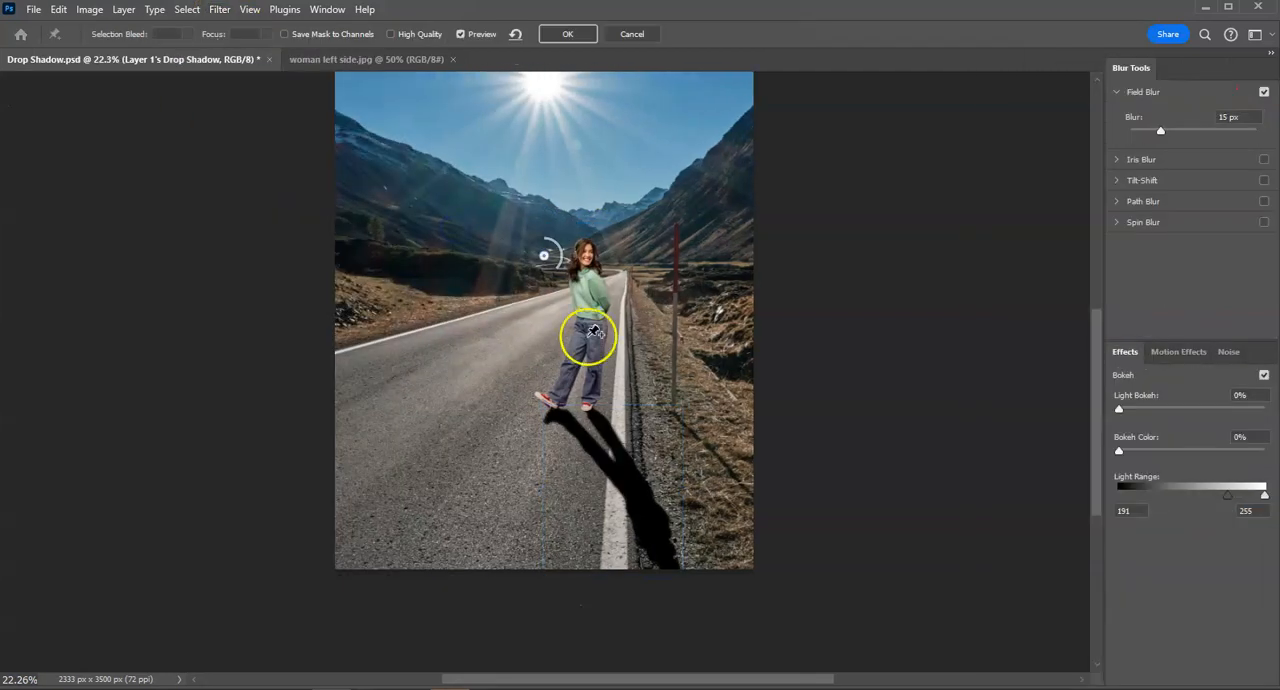
drag(553, 330, 545, 460)
drag(466, 373, 522, 491)
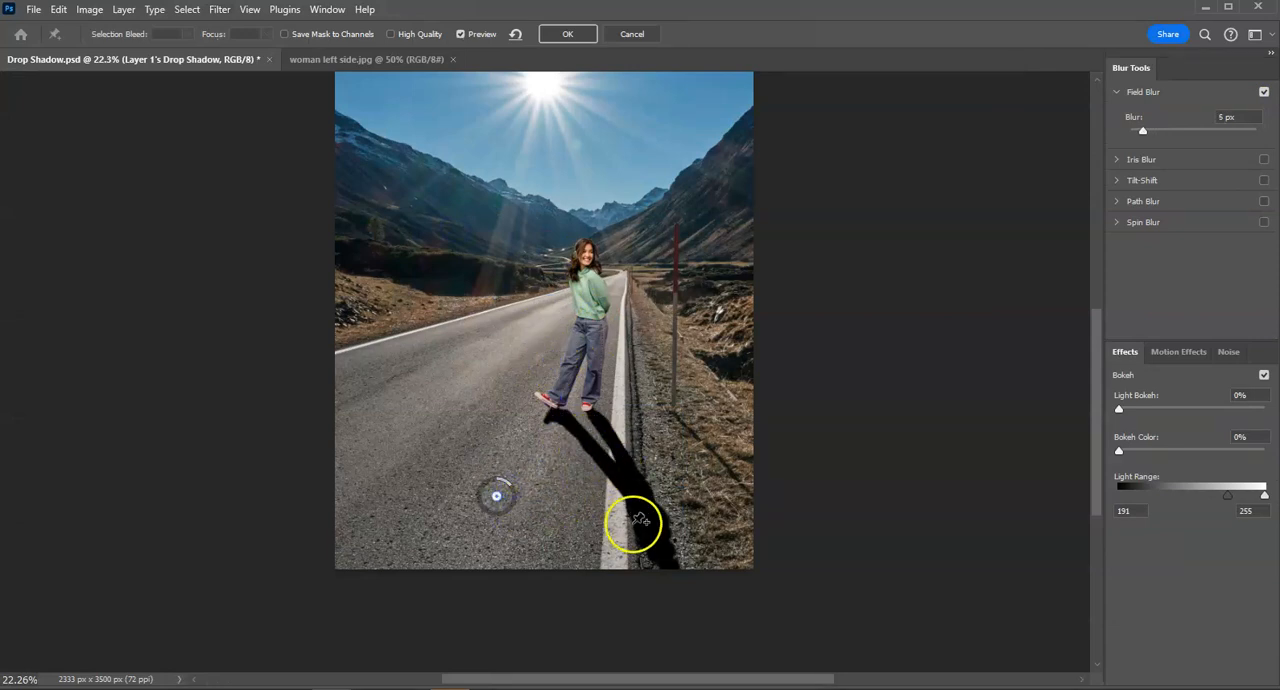
drag(508, 490, 474, 517)
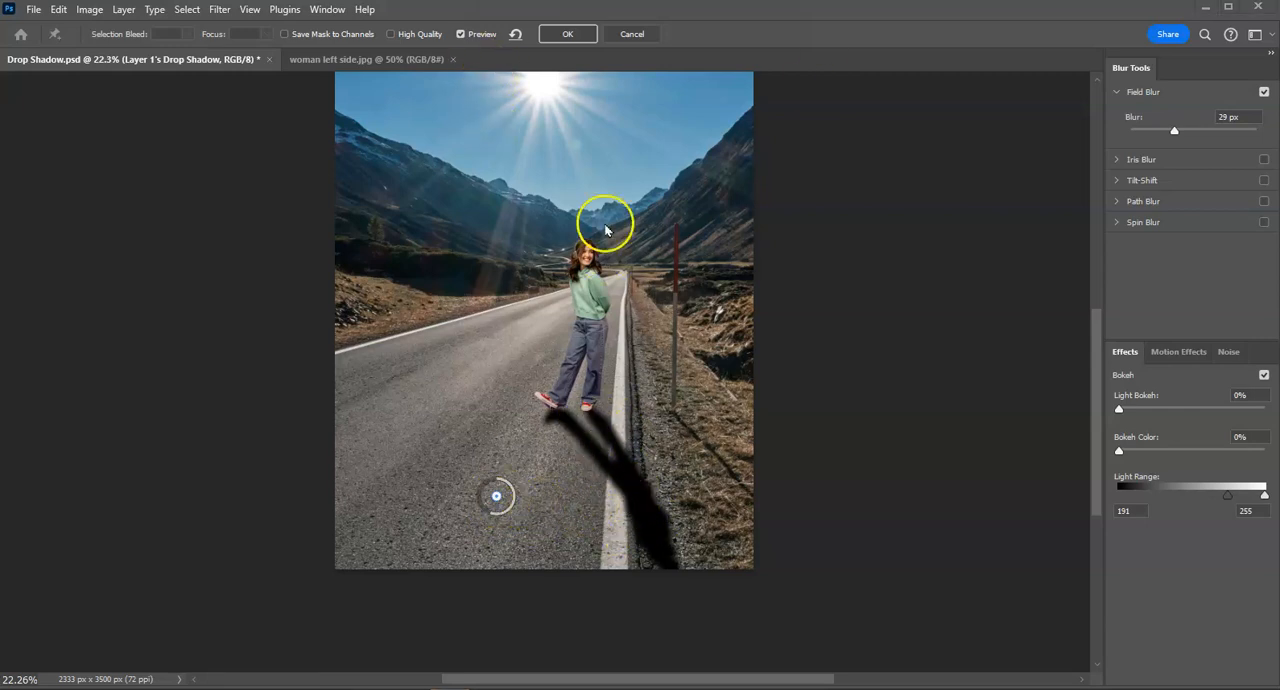
click(569, 34)
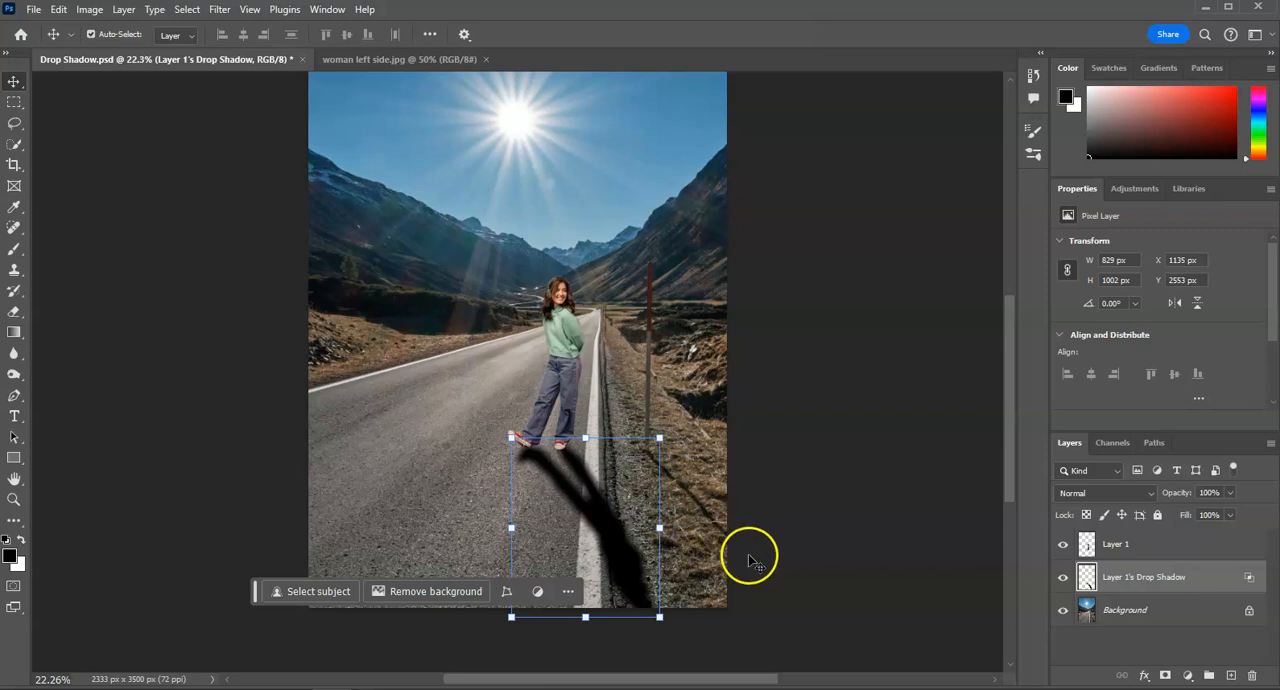
- Add a layer mask to the drop shadow layer and choose the Gradient tool with a linear white-to-black gradient
click(1165, 677)
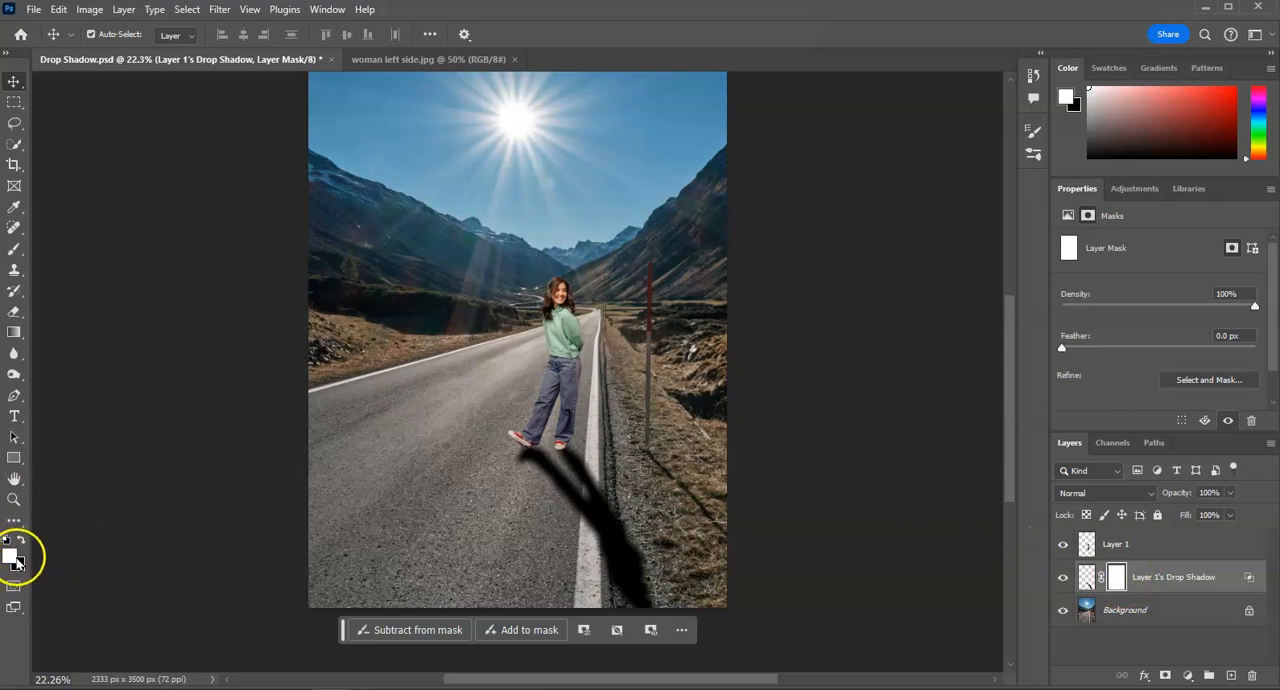
key(x)
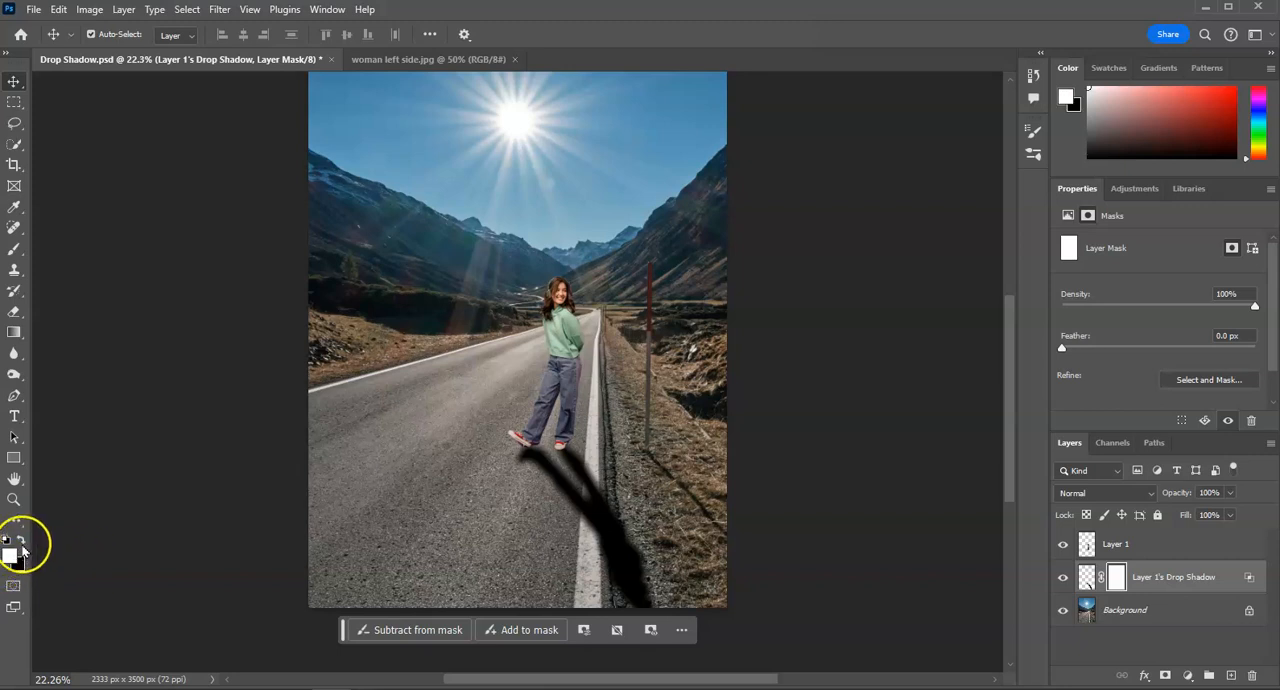
click(13, 336)
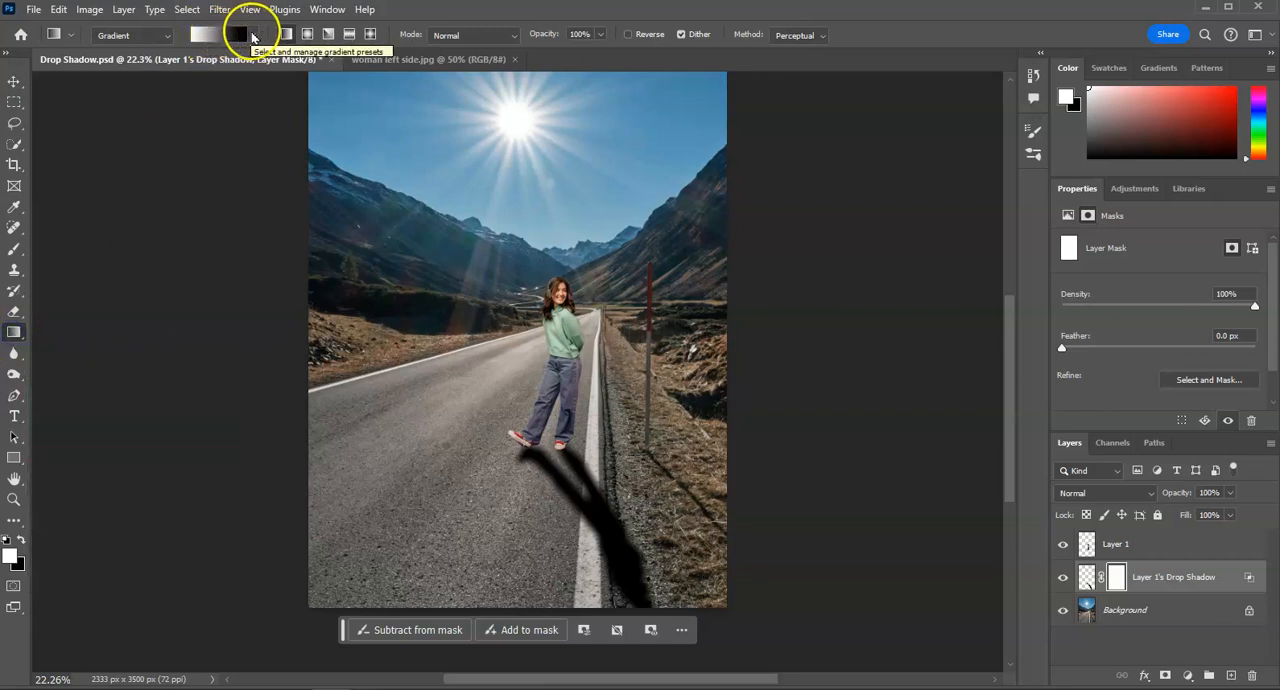
click(57, 36)
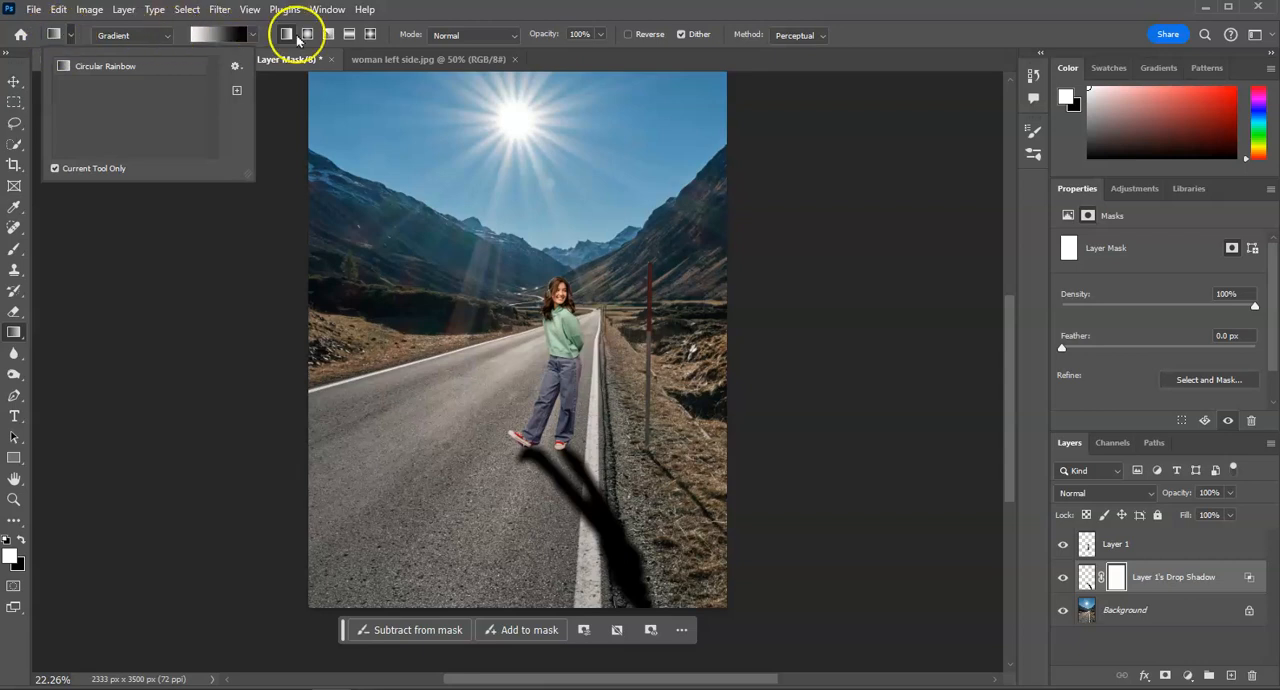
click(236, 38)
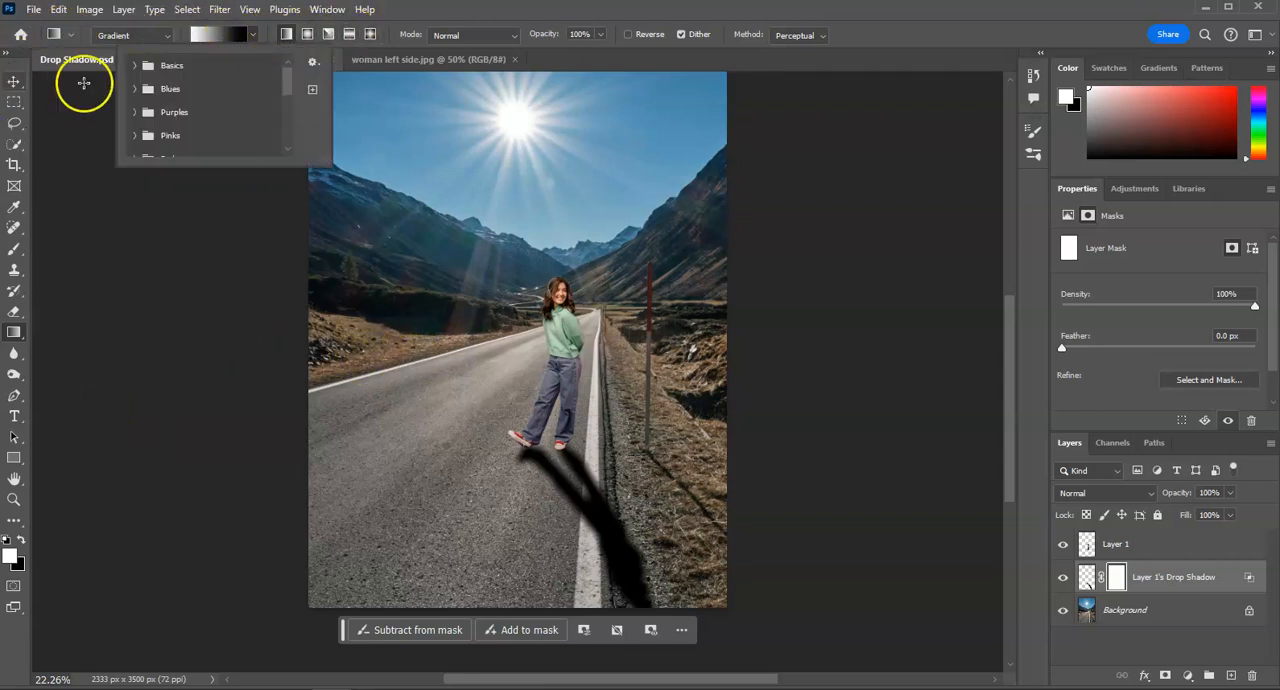
drag(464, 224, 457, 240)
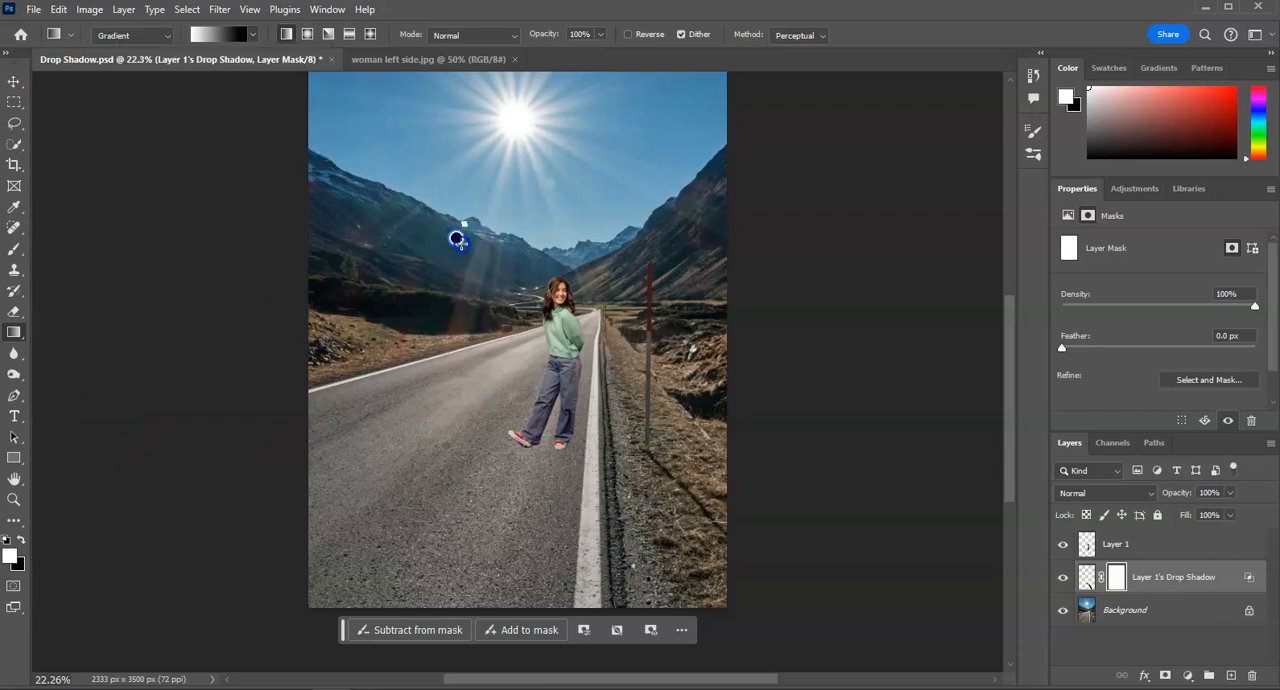
drag(526, 341, 794, 609)
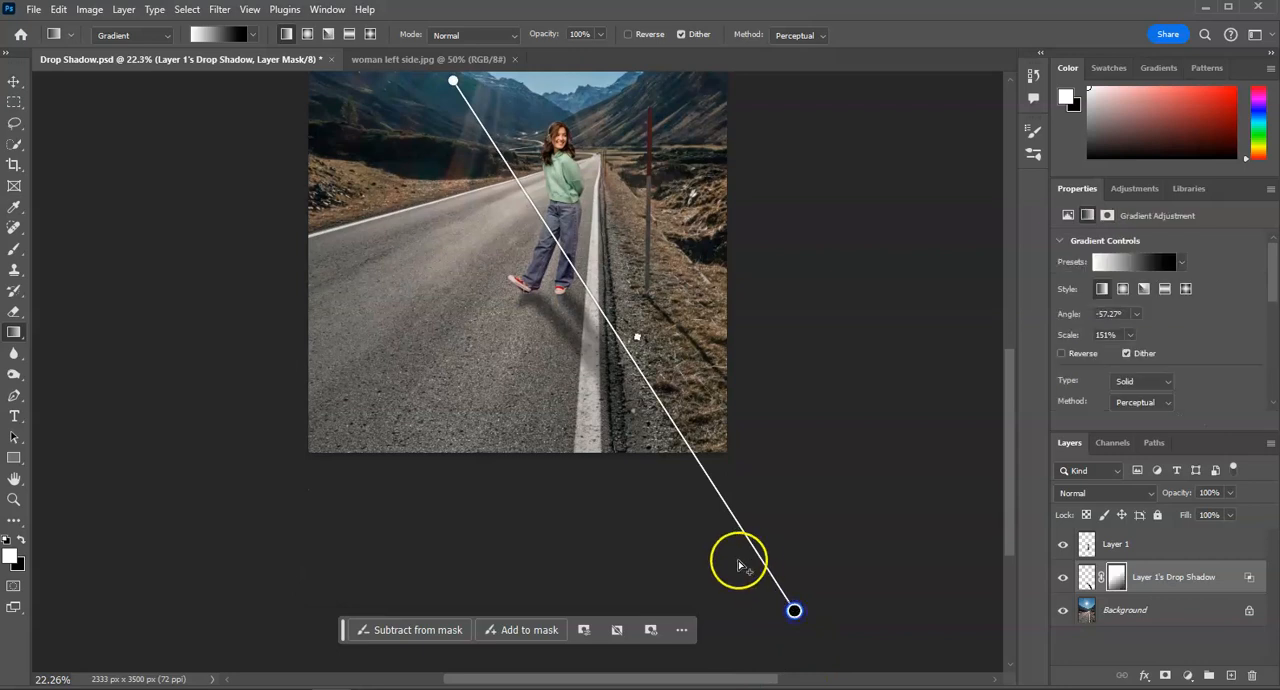
key(ctrl+z)
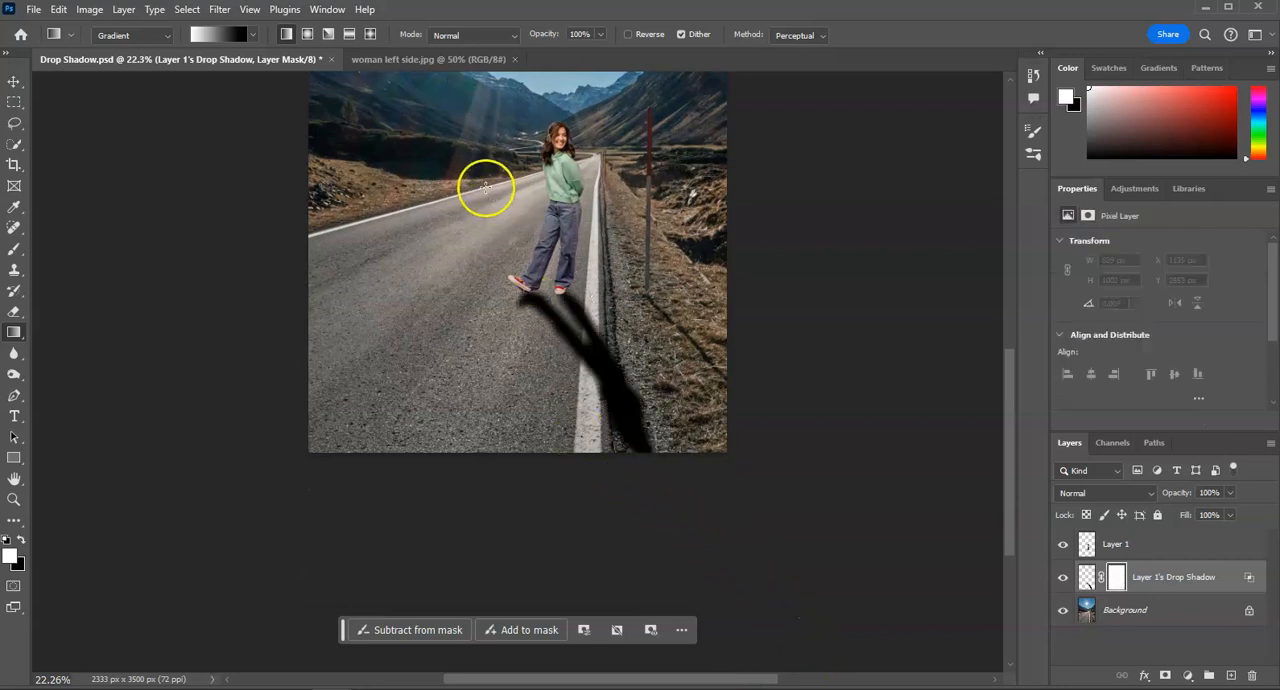
- Fade the shadow's far end with a mask gradient from the road's edge behind the woman to beyond the canvas, about -48° at 179% scale
drag(485, 187, 531, 255)
drag(581, 346, 977, 646)
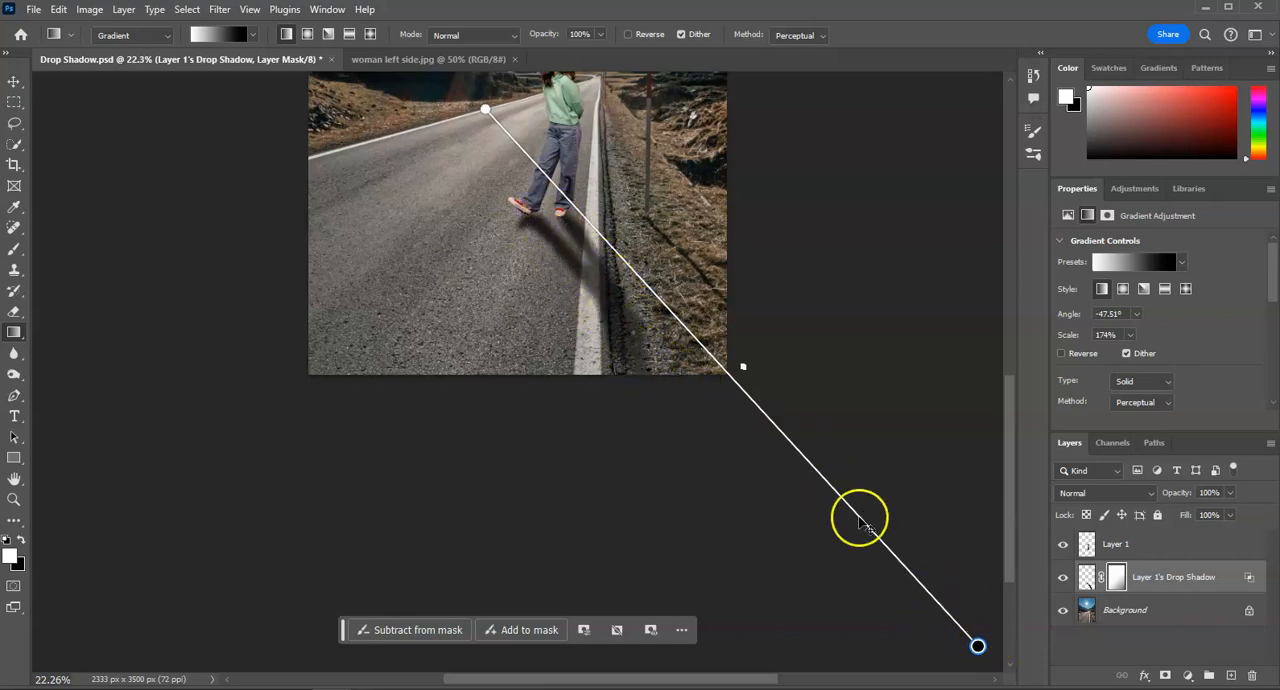
drag(977, 646, 870, 627)
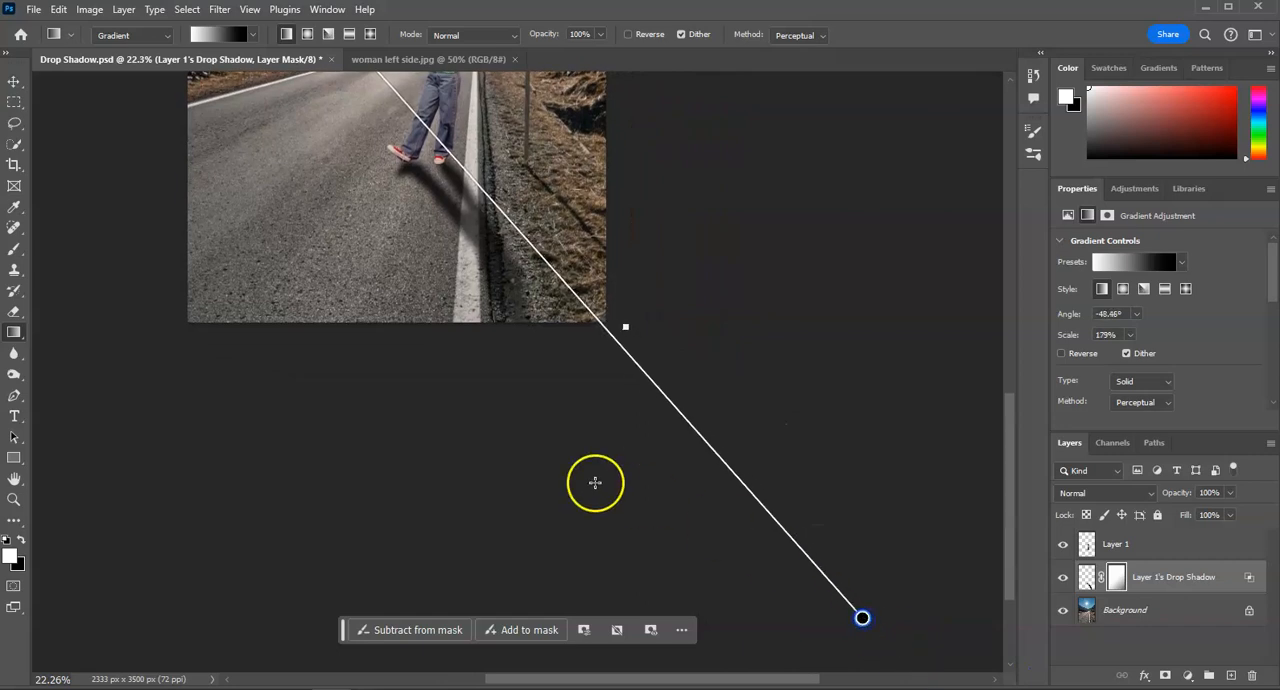
scroll(394, 460, up, 5)
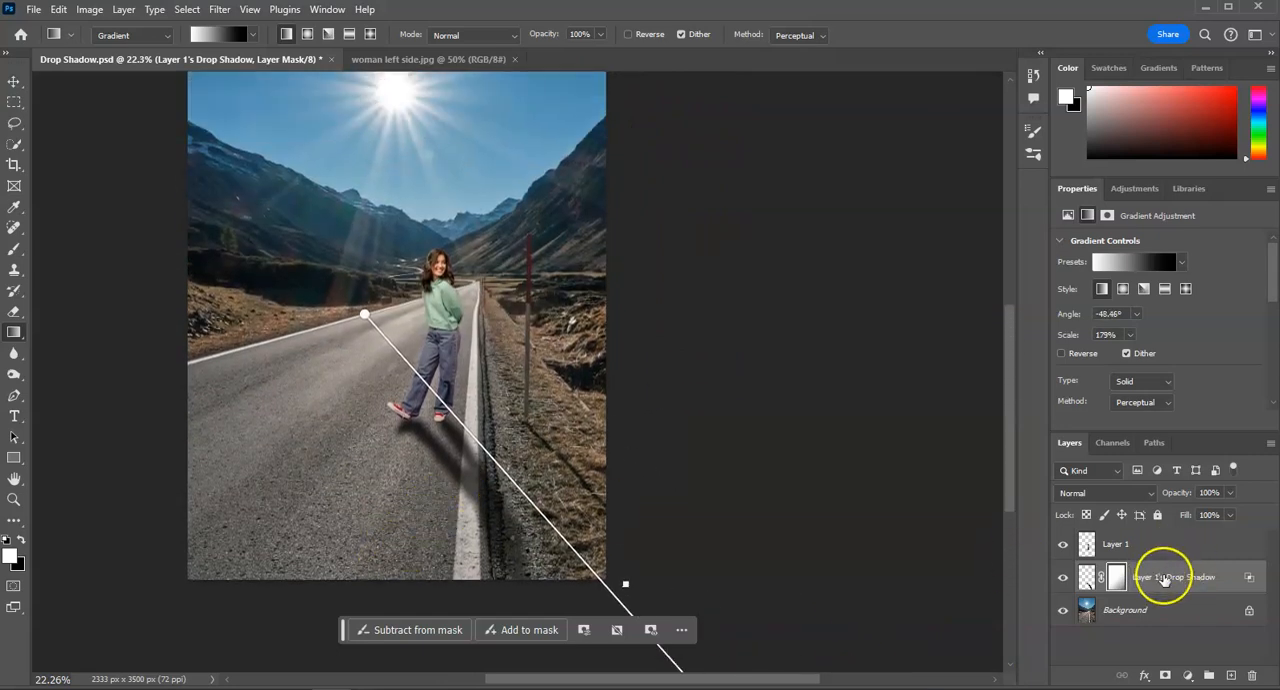
- Reduce the drop shadow layer's opacity to 88%, exit gradient editing, and deselect the layer
click(1230, 493)
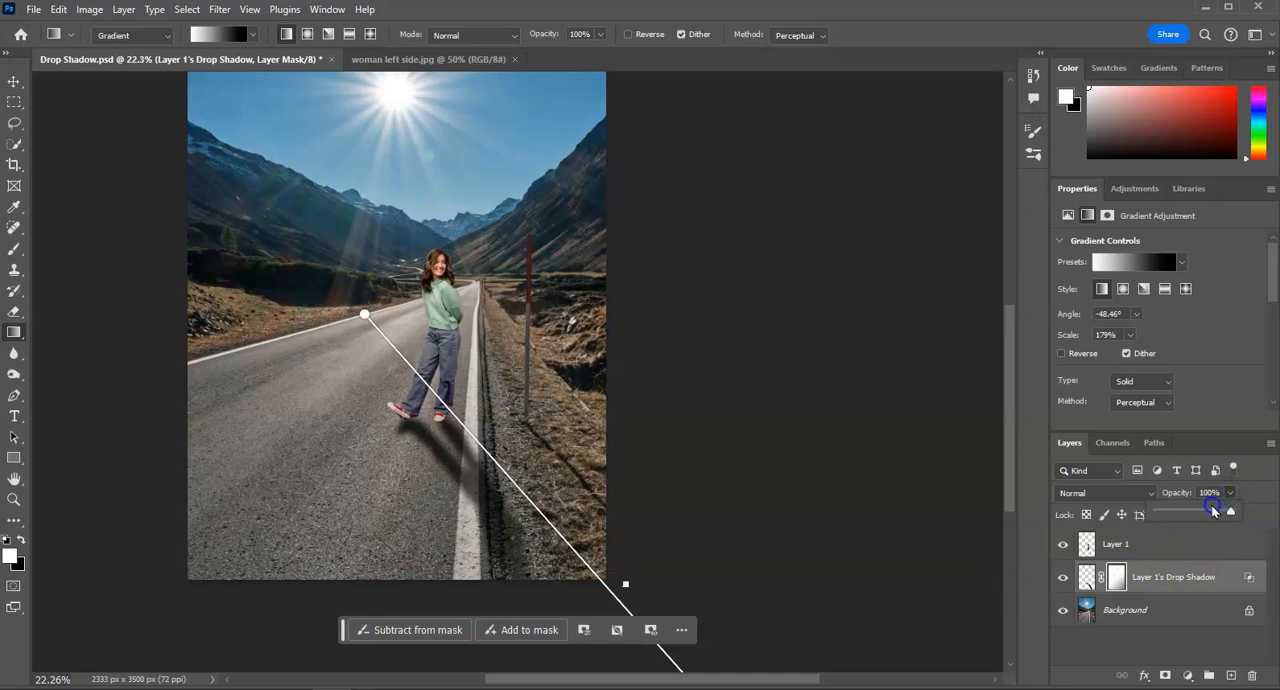
mouse_move(1219, 514)
mouse_down()
mouse_move(1197, 513)
mouse_move(1212, 518)
mouse_up()
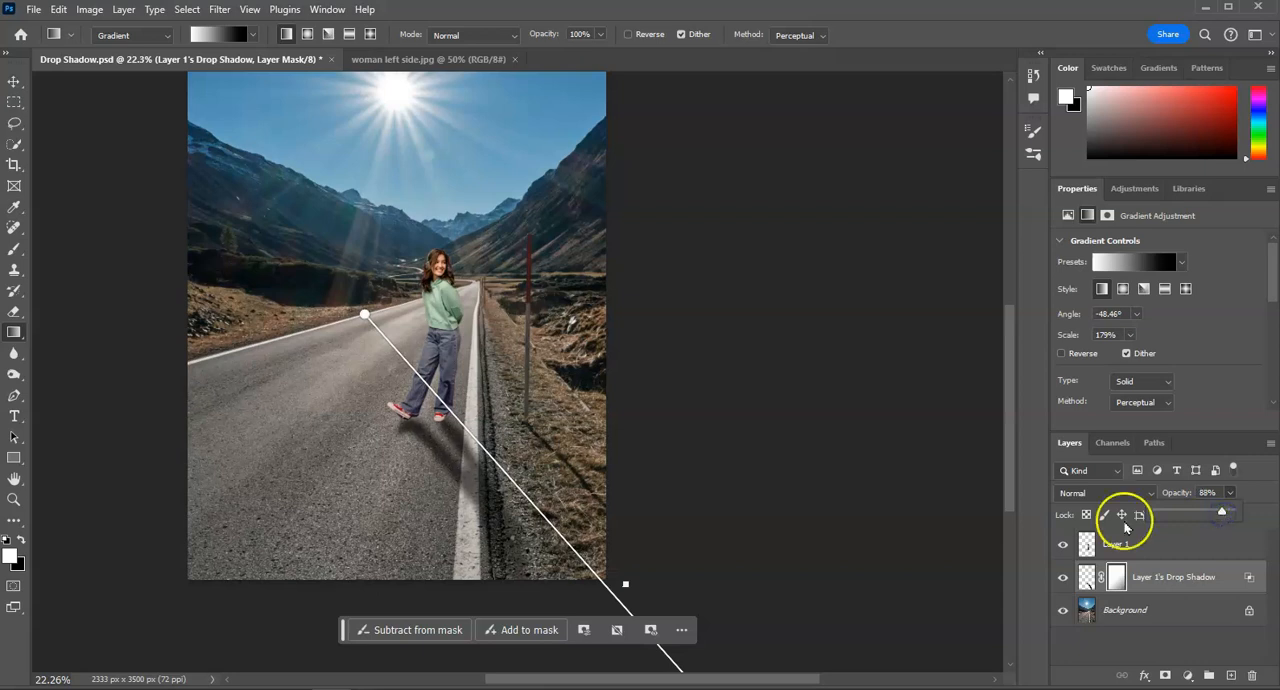
click(14, 81)
click(111, 262)
scroll(113, 341, up, 2)
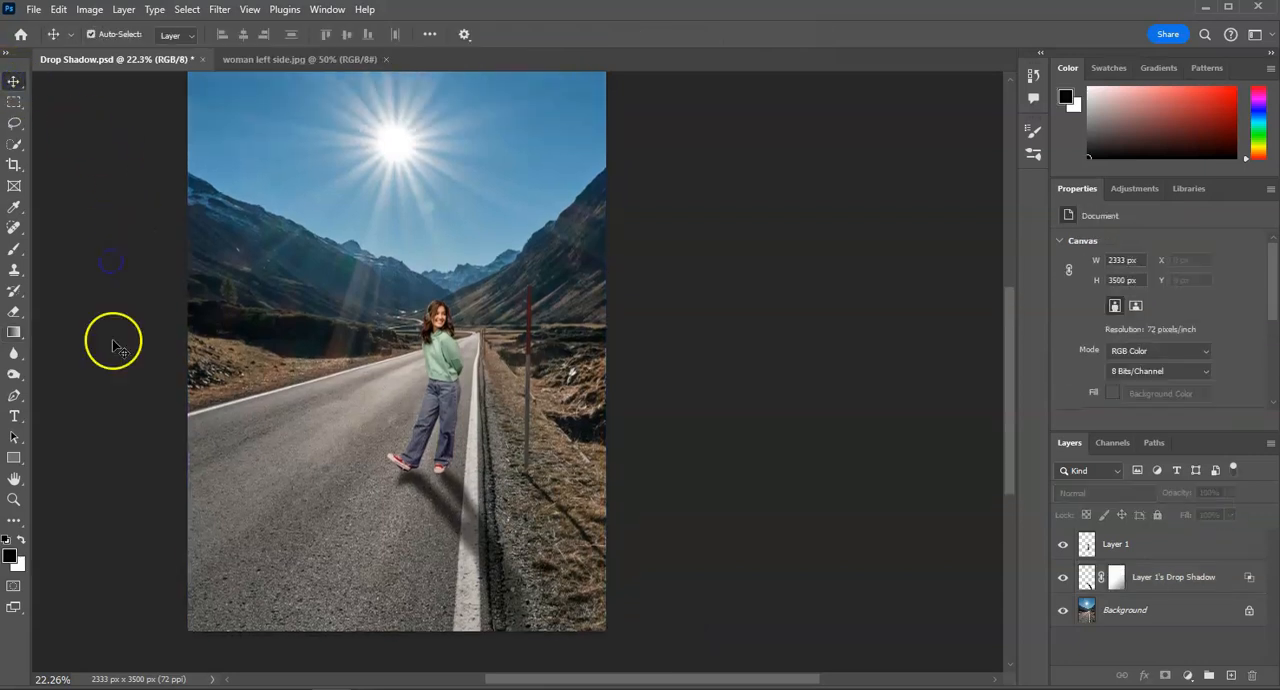
drag(686, 678, 630, 678)
scroll(702, 620, up, 2)
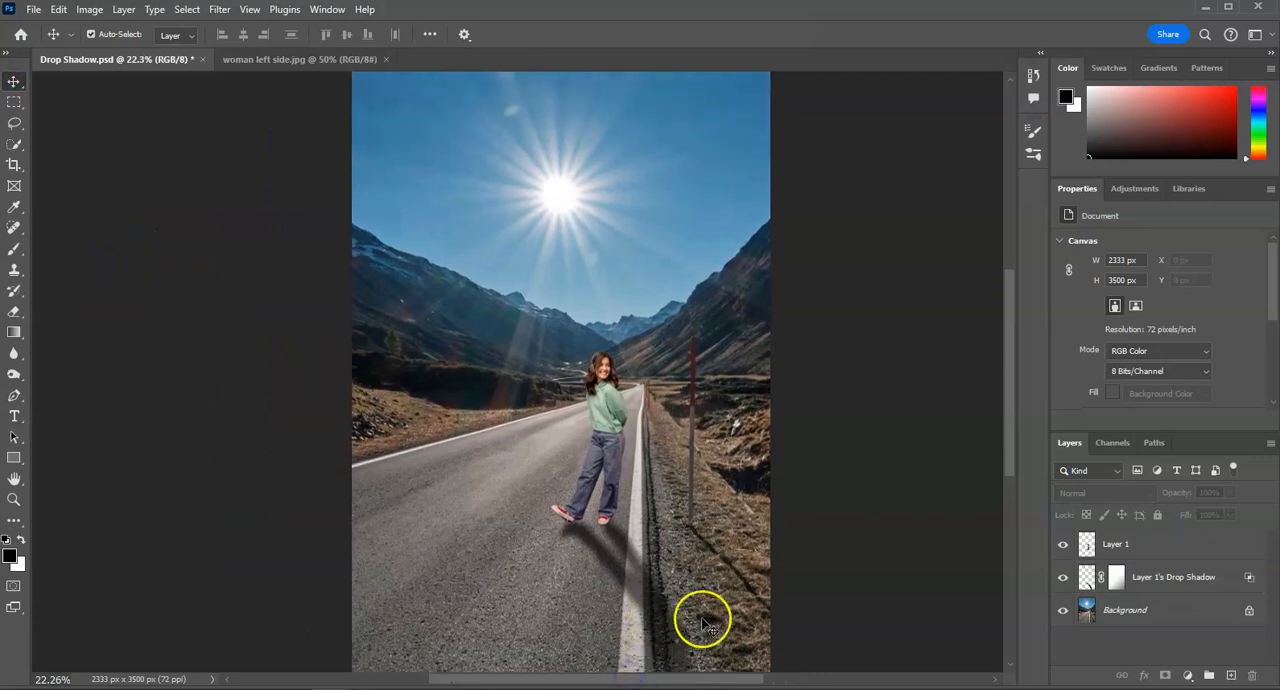
scroll(702, 620, down, 1)
click(630, 590)
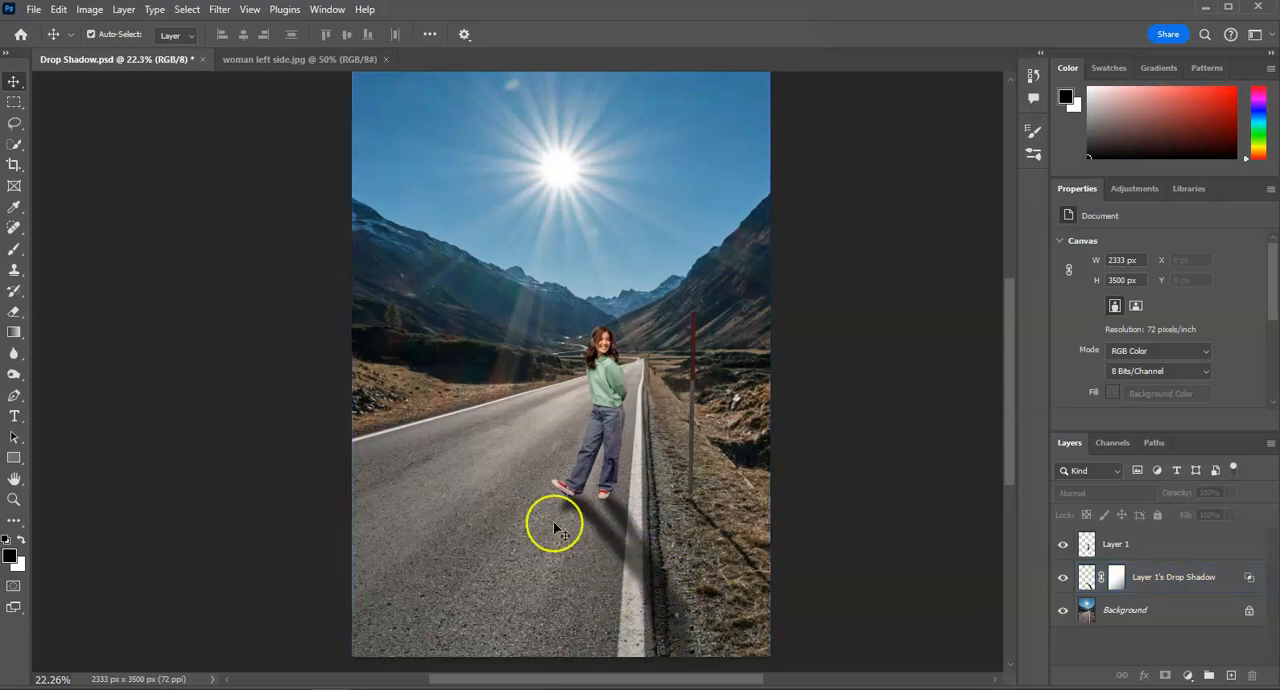
- Darken the woman on Layer 1 with a Brightness/Contrast adjustment, setting brightness to -32 and leaving contrast at 0
click(609, 420)
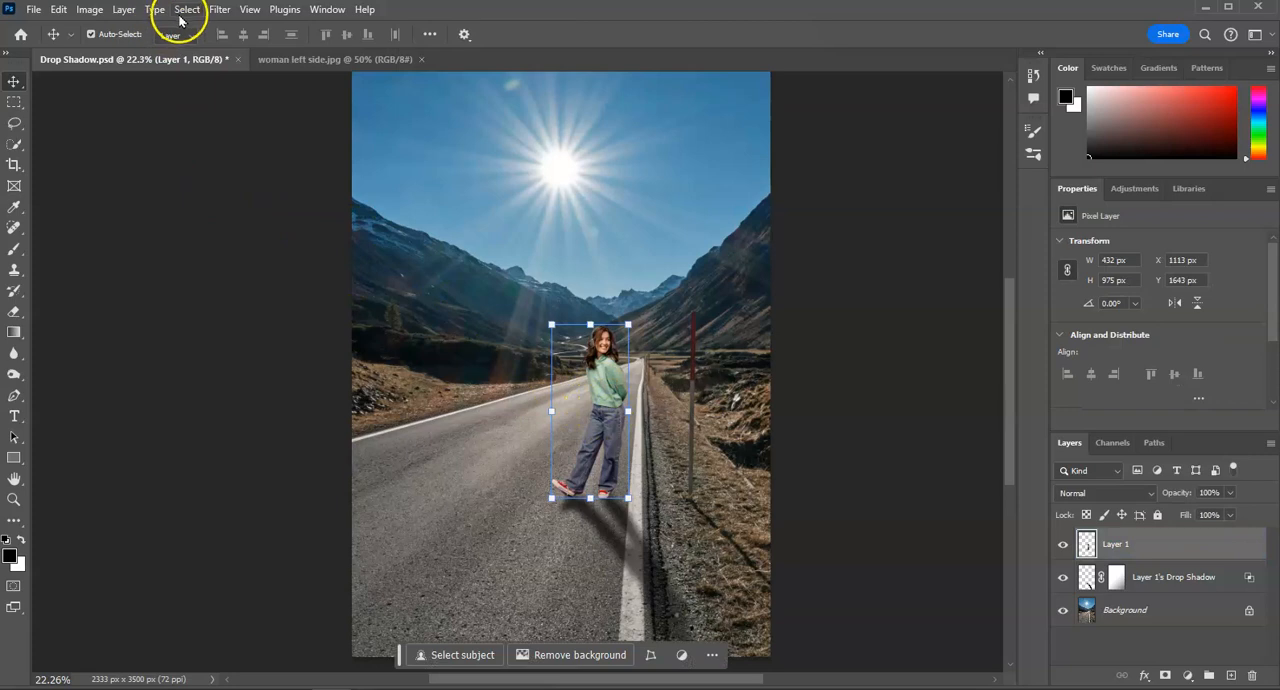
click(100, 11)
mouse_move(114, 51)
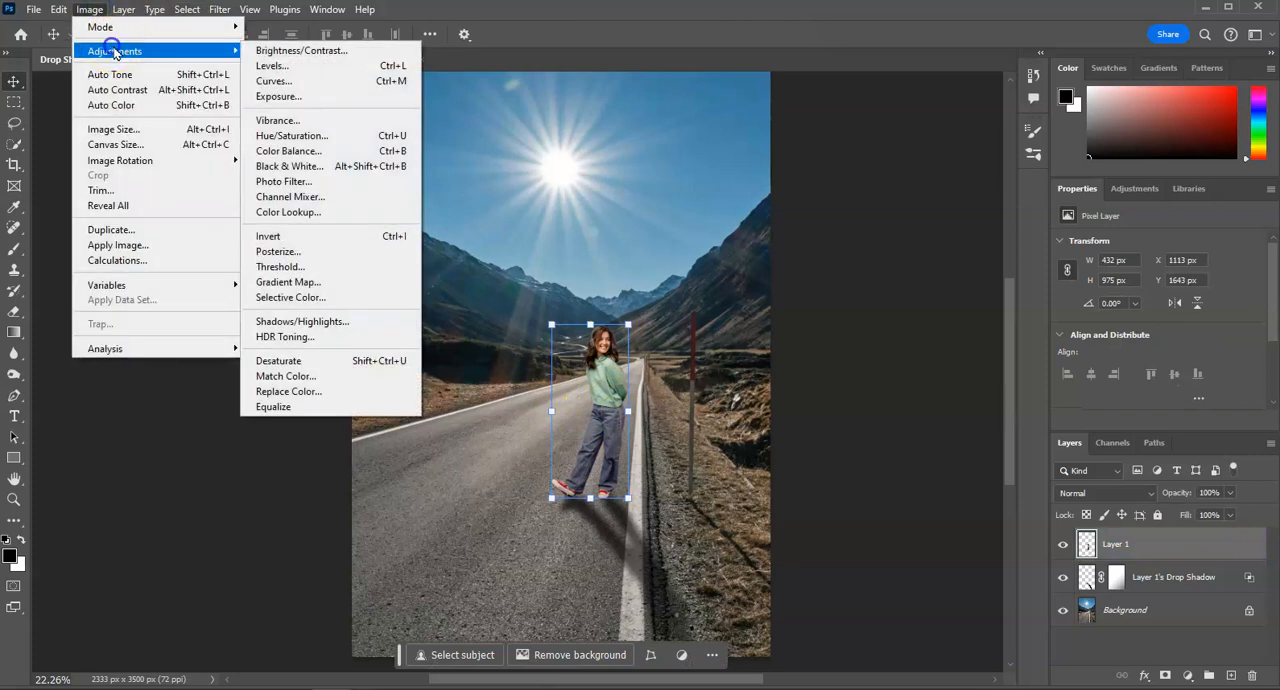
click(325, 52)
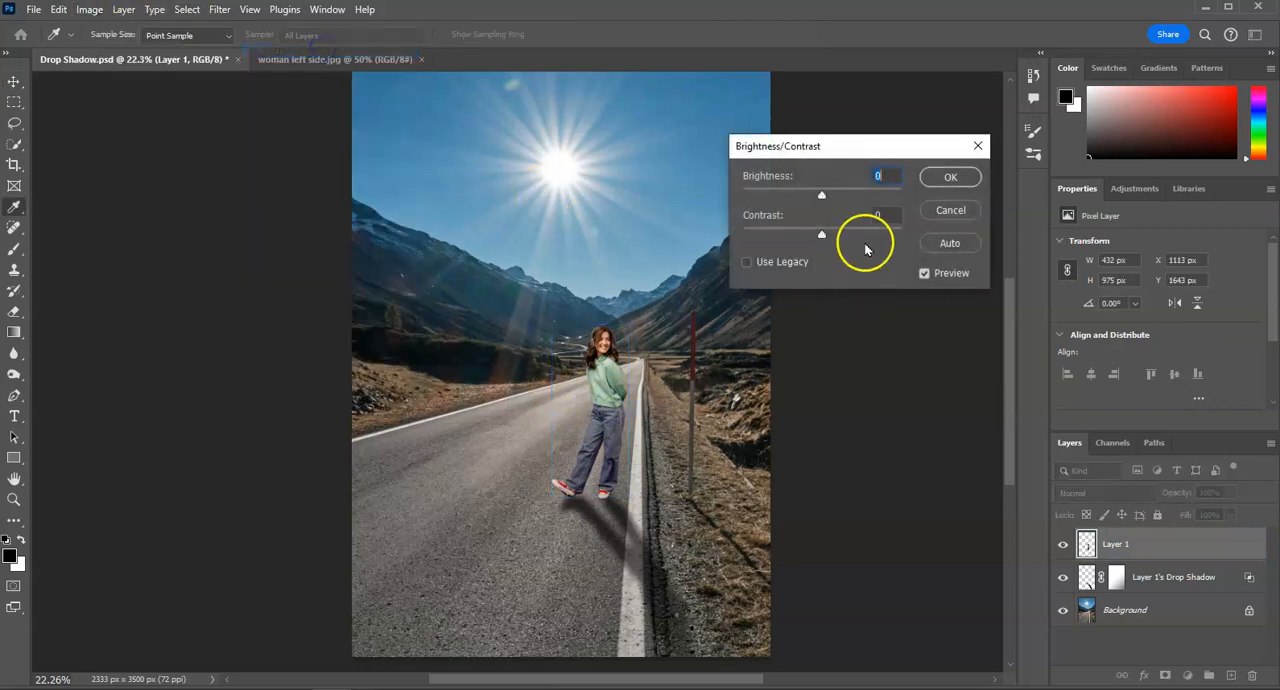
drag(812, 198, 806, 198)
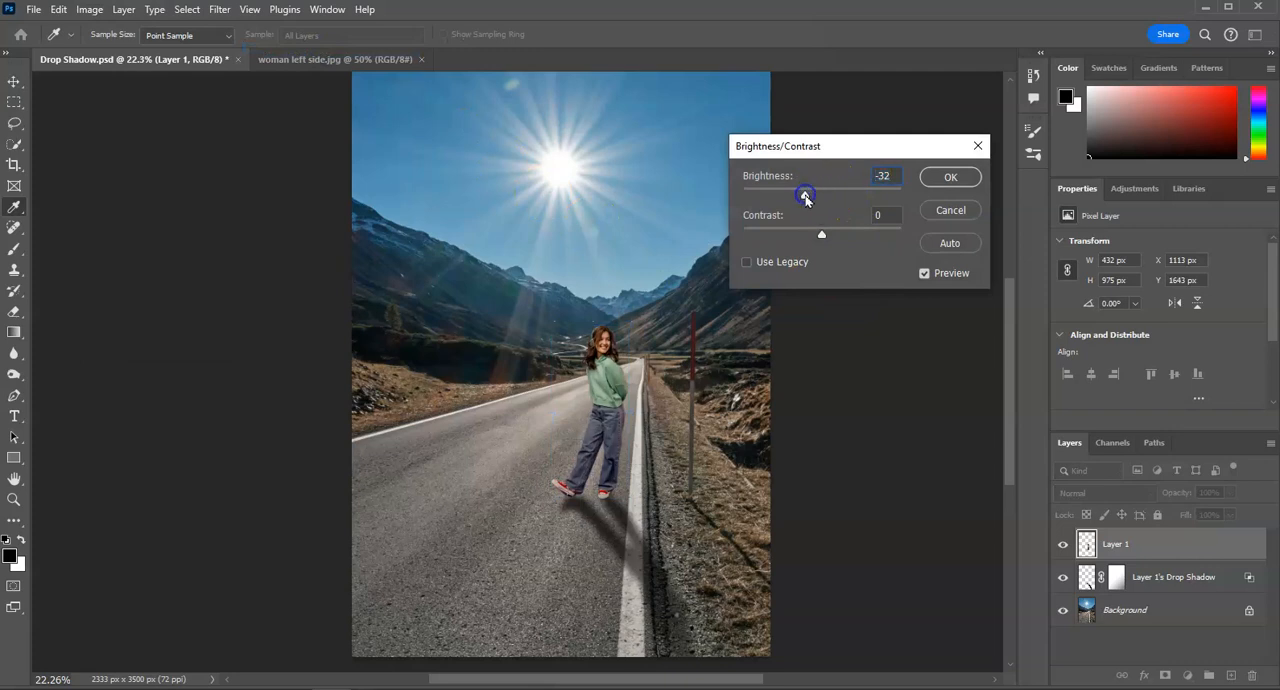
click(950, 177)
key(v)
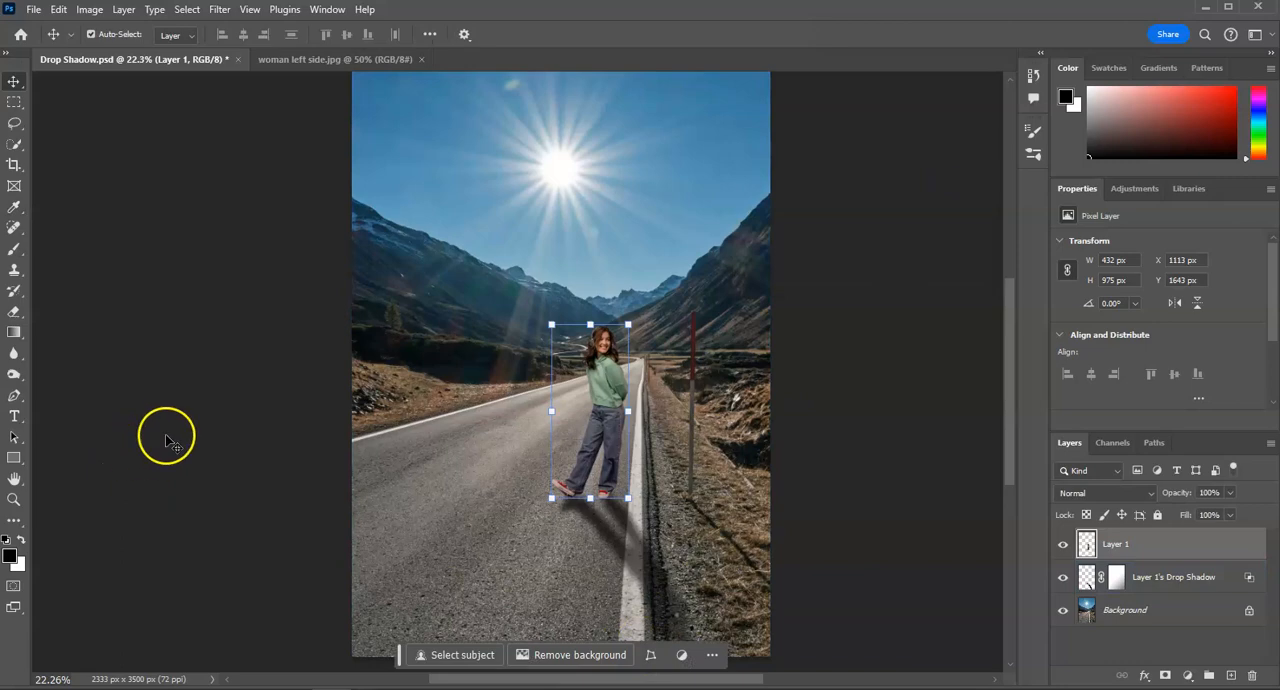